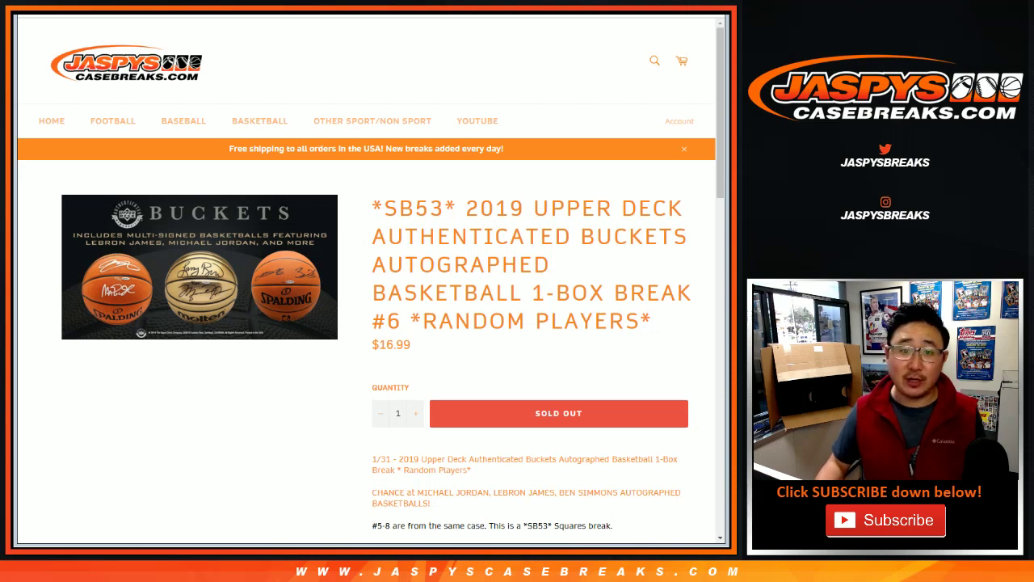
# Review the participant list, the player list, the blank results sheet, and the SB53 code in the break's product title.
pyautogui.hotkey('ctrl', 'Tab')
pyautogui.scroll(-2, 366, 323)
pyautogui.moveTo(413, 292)
pyautogui.mouseDown()
pyautogui.moveTo(413, 229)
pyautogui.moveTo(413, 292)
pyautogui.mouseUp()
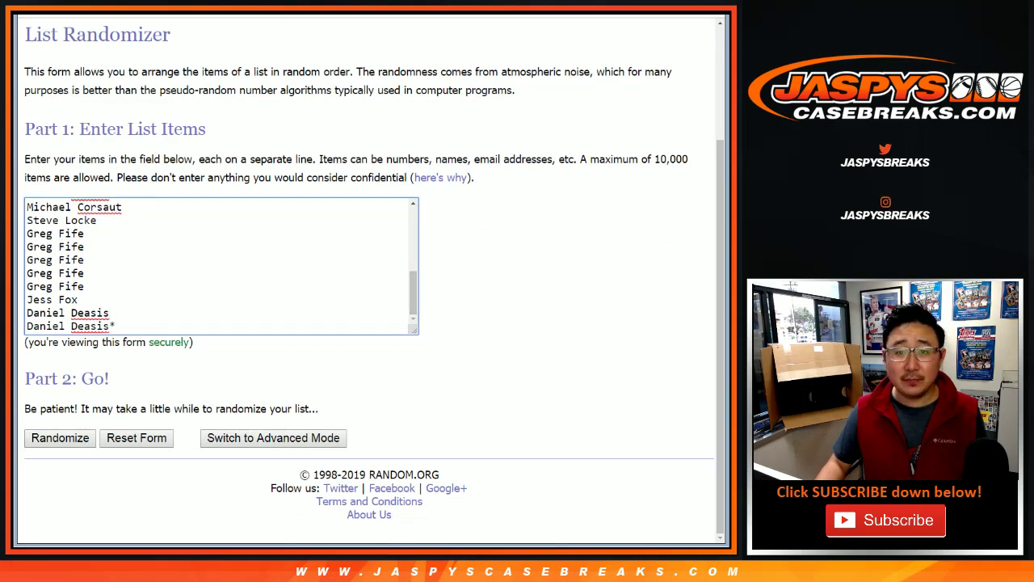
pyautogui.hotkey('ctrl', 'Tab')
pyautogui.scroll(5, 221, 416)
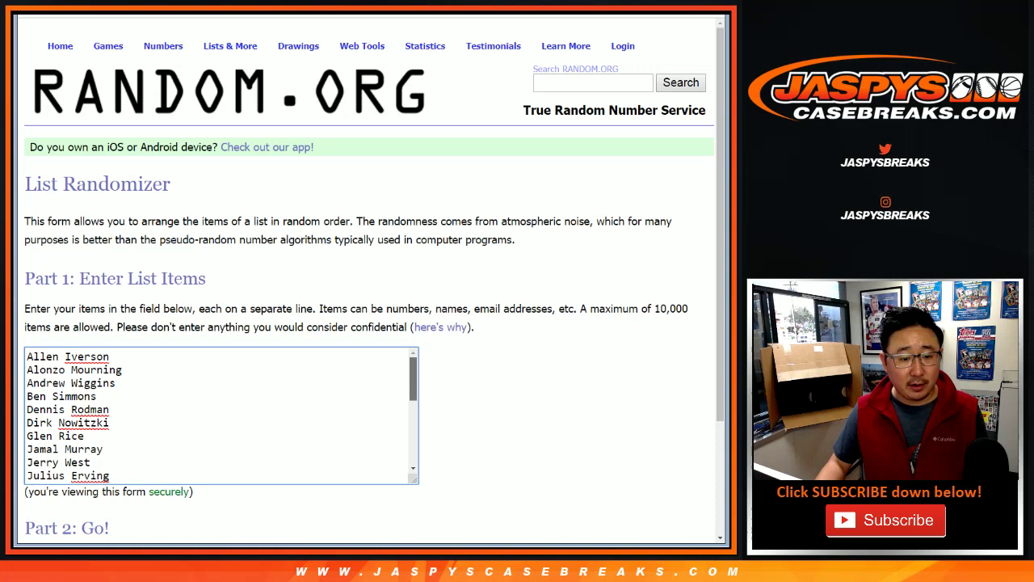
pyautogui.hotkey('ctrl', 'Tab')
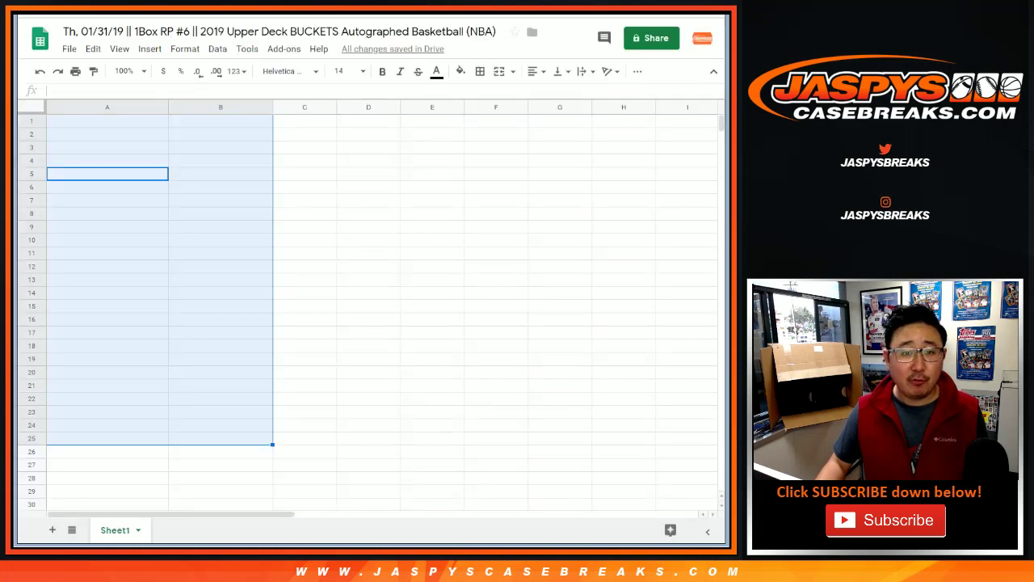
pyautogui.hotkey('ctrl', 'Tab')
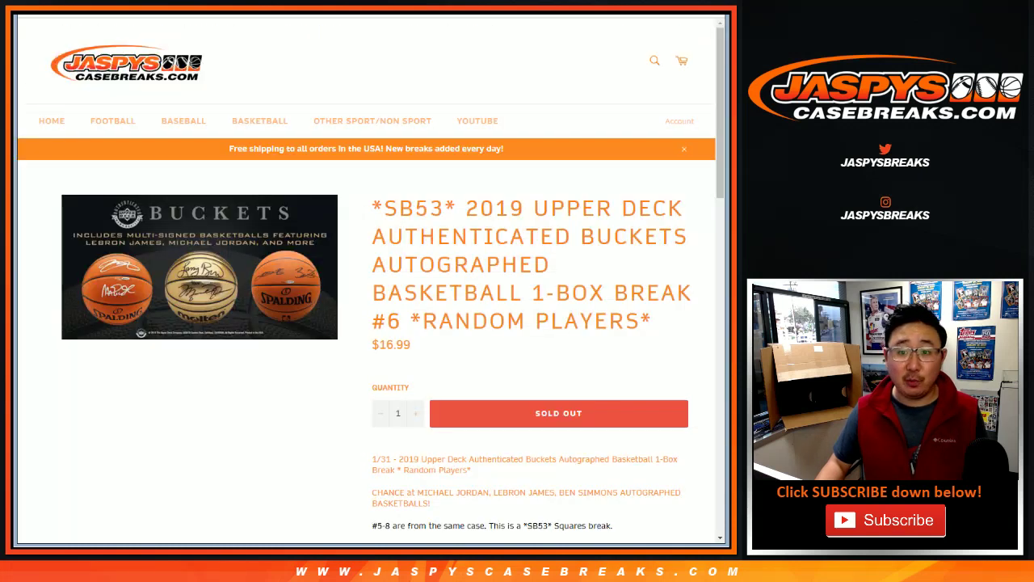
pyautogui.doubleClick(414, 208)
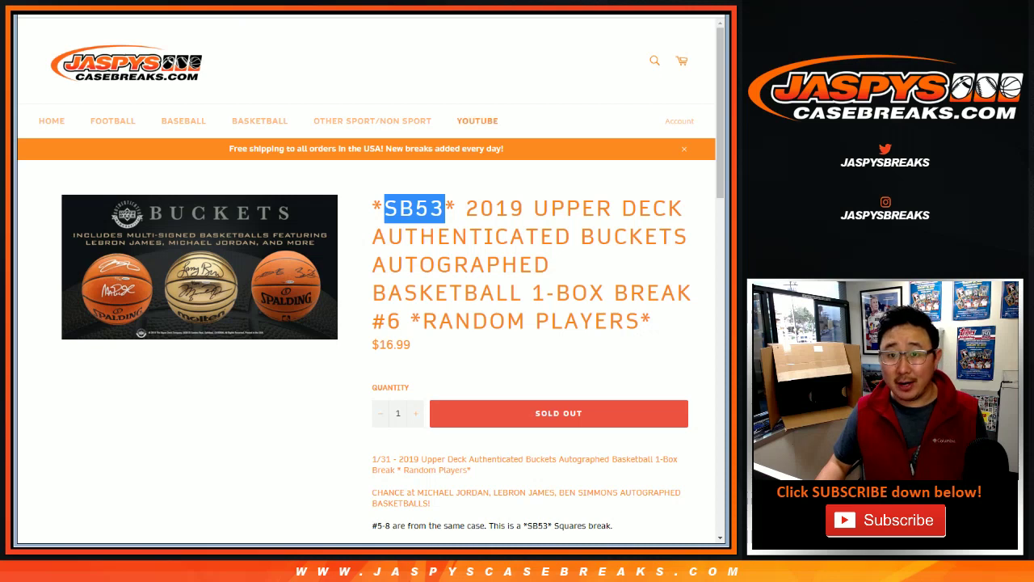
# Roll two virtual dice and randomize the participant name list twice.
pyautogui.hotkey('ctrl', 'Tab')
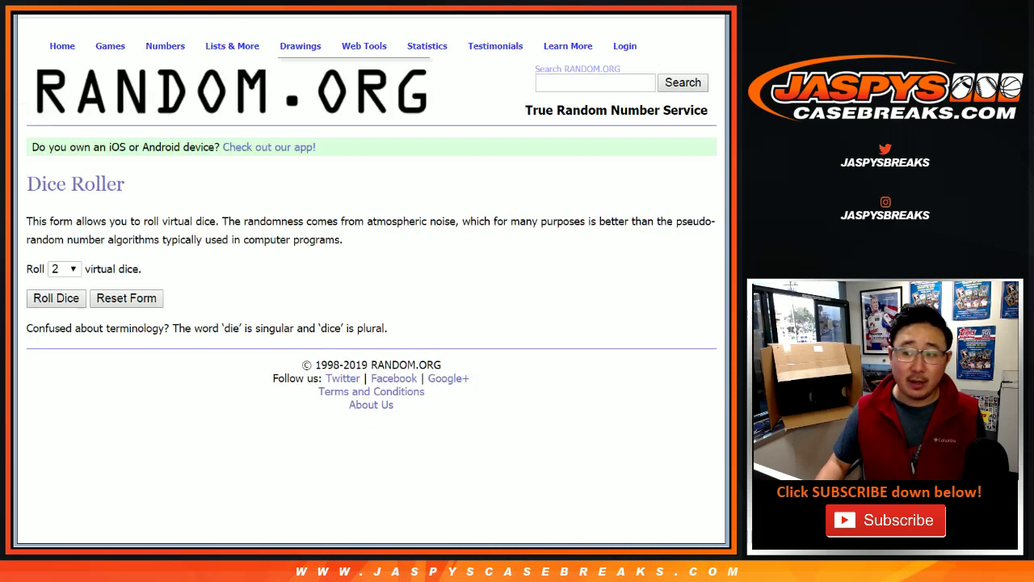
pyautogui.press('Return')
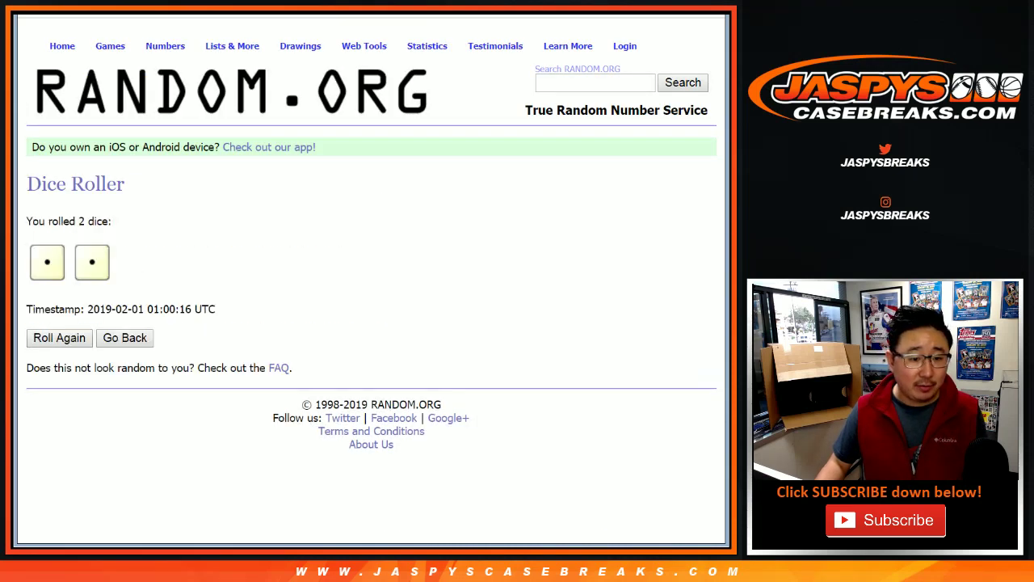
pyautogui.hotkey('ctrl', 'Tab')
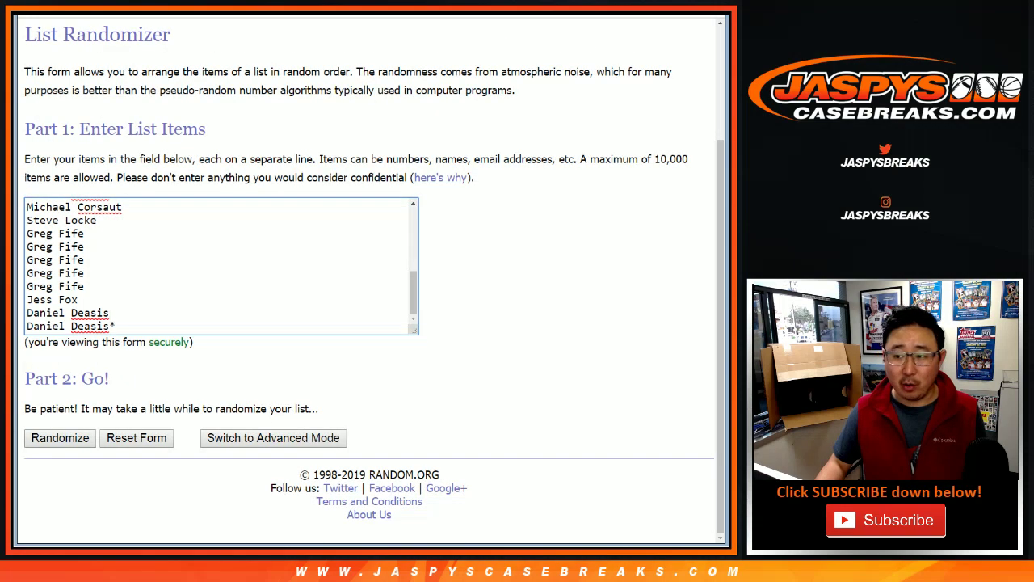
pyautogui.click(60, 437)
pyautogui.press('Return')
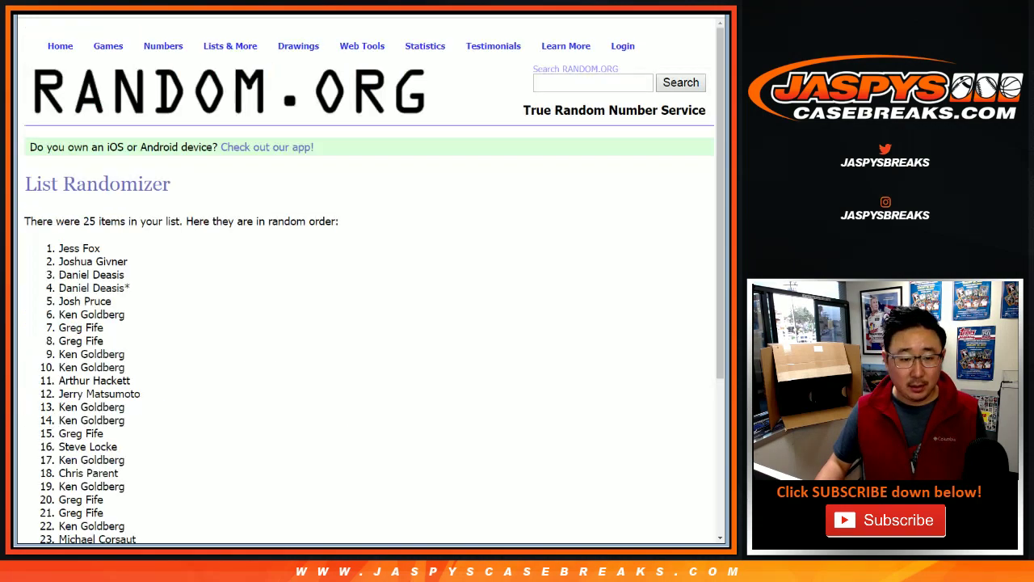
pyautogui.press('Return')
pyautogui.scroll(-4, 470, 392)
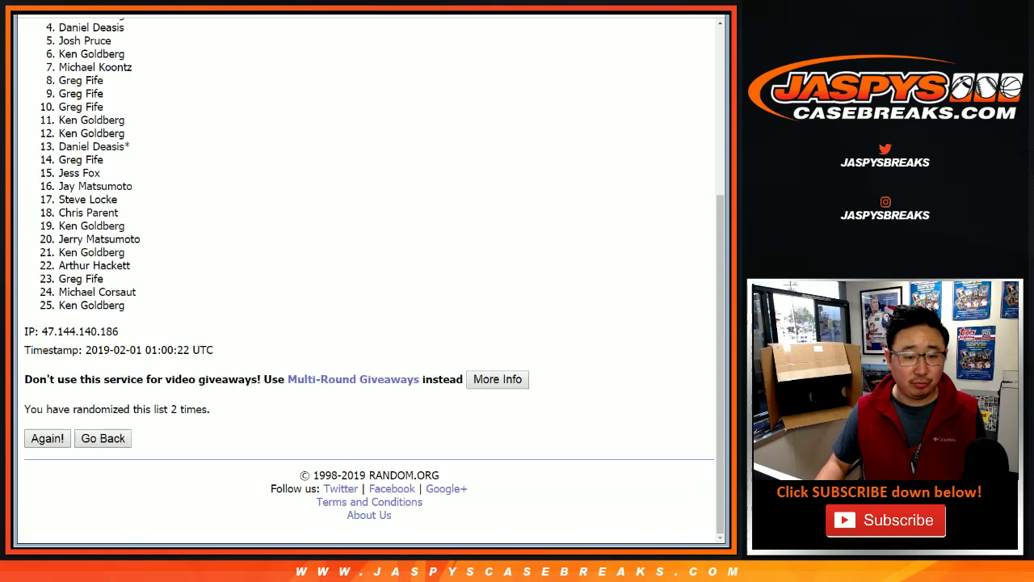
# Copy all 25 randomized participant names into column A of the break's spreadsheet, starting at A1.
pyautogui.scroll(4, 471, 392)
pyautogui.moveTo(59, 248); pyautogui.dragTo(126, 306)
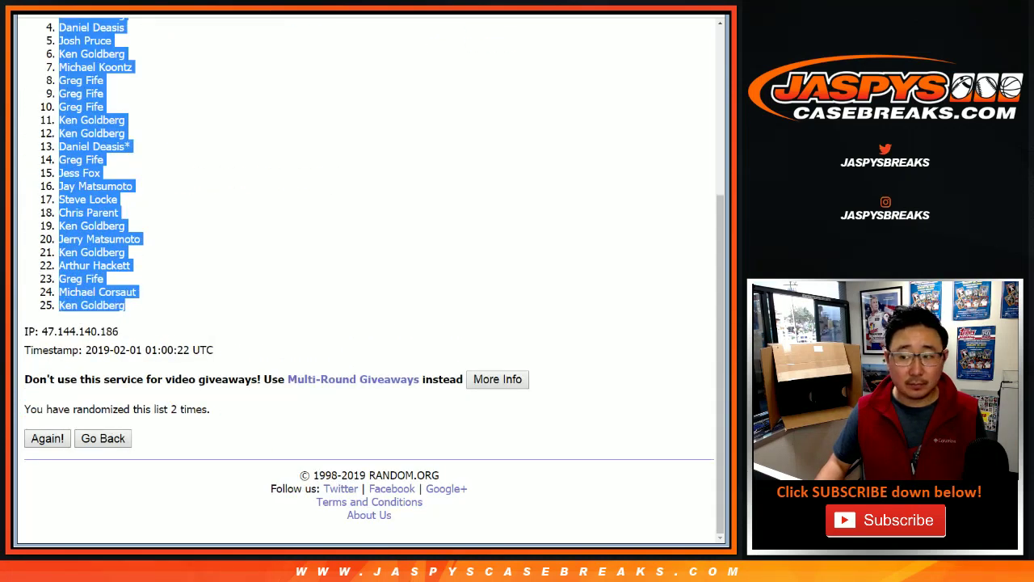
pyautogui.hotkey('ctrl', 'Tab')
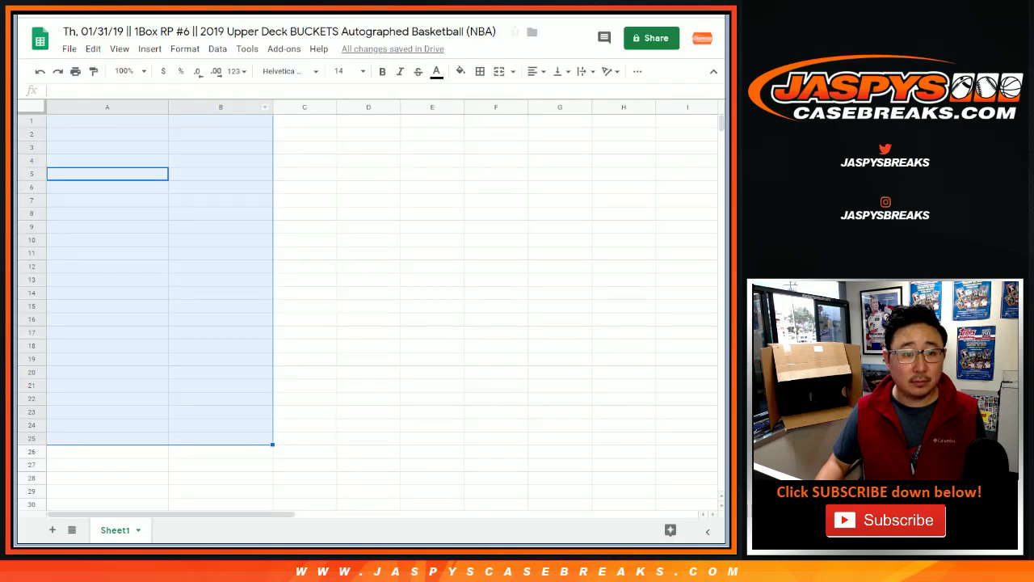
pyautogui.rightClick(90, 121)
pyautogui.click(127, 173)
# Randomize the basketball player list twice in the List Randomizer.
pyautogui.hotkey('ctrl', 'Tab')
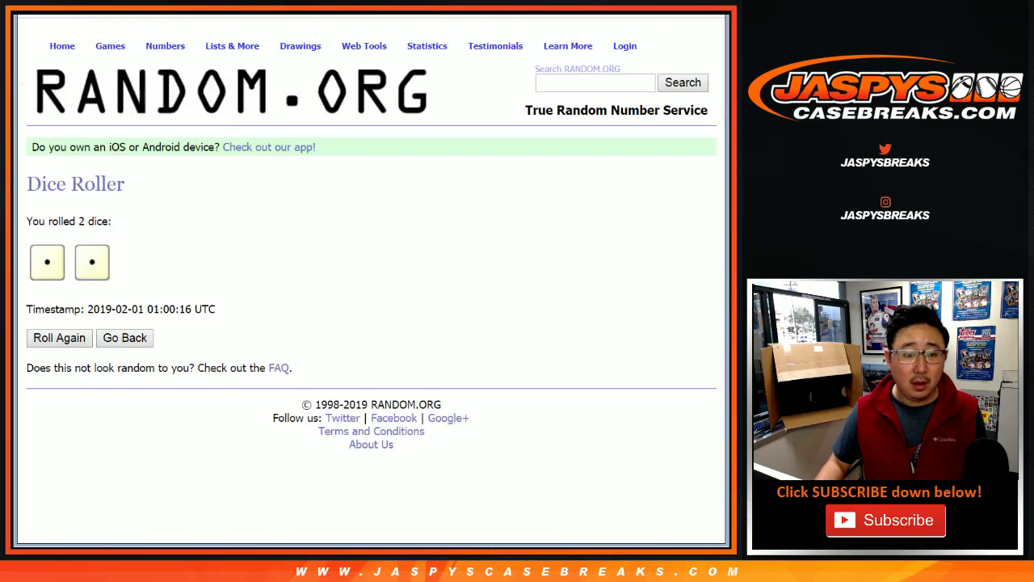
pyautogui.hotkey('ctrl', 'Tab')
pyautogui.scroll(-2, 369, 283)
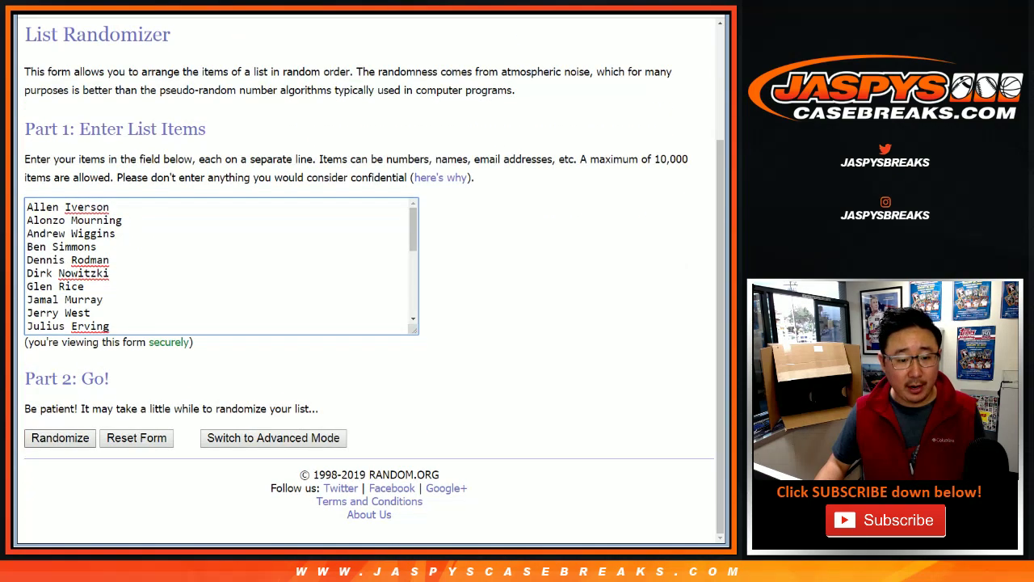
pyautogui.click(59, 438)
pyautogui.scroll(-3, 369, 282)
pyautogui.click(46, 438)
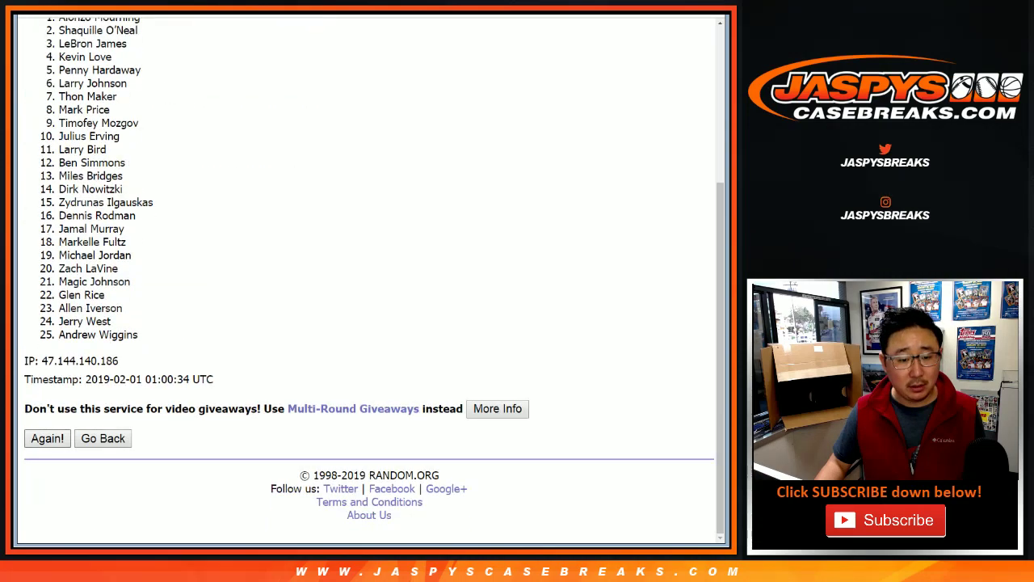
pyautogui.scroll(-5, 369, 283)
pyautogui.scroll(5, 370, 283)
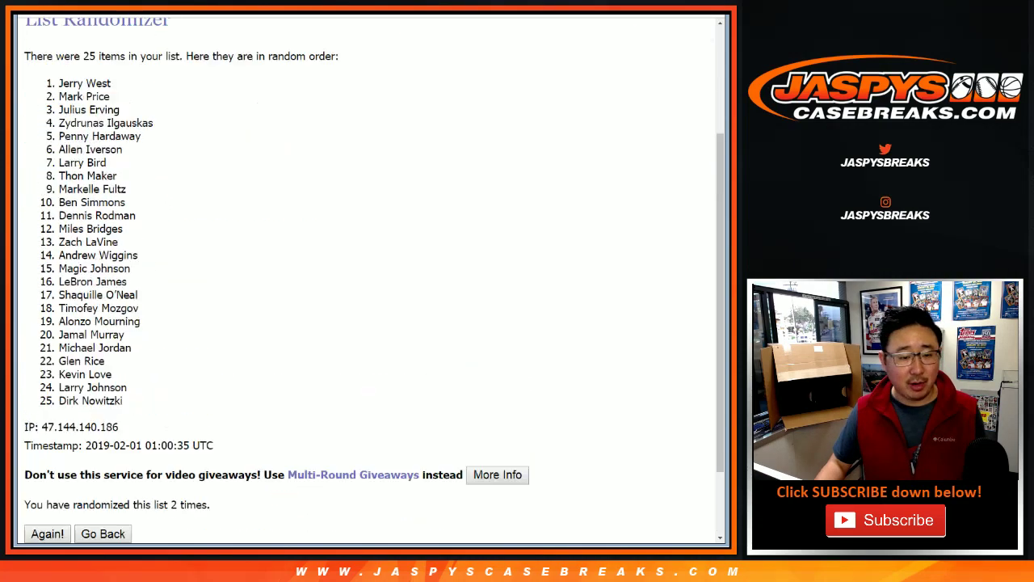
# Copy all 25 randomized player names into column B of the spreadsheet, starting at B1.
pyautogui.moveTo(58, 248); pyautogui.dragTo(123, 305)
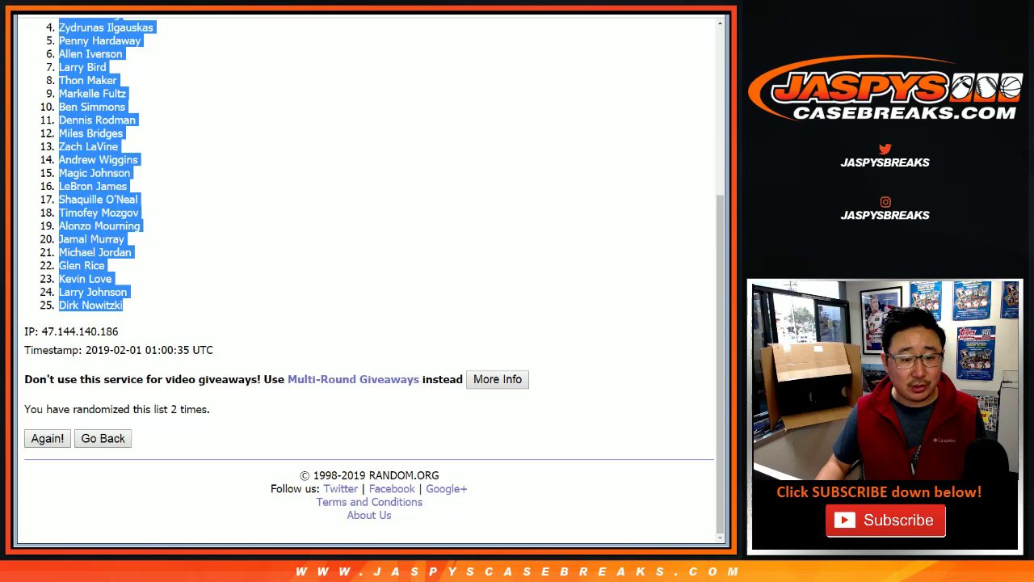
pyautogui.hotkey('ctrl', 'c')
pyautogui.hotkey('alt', 'Tab')
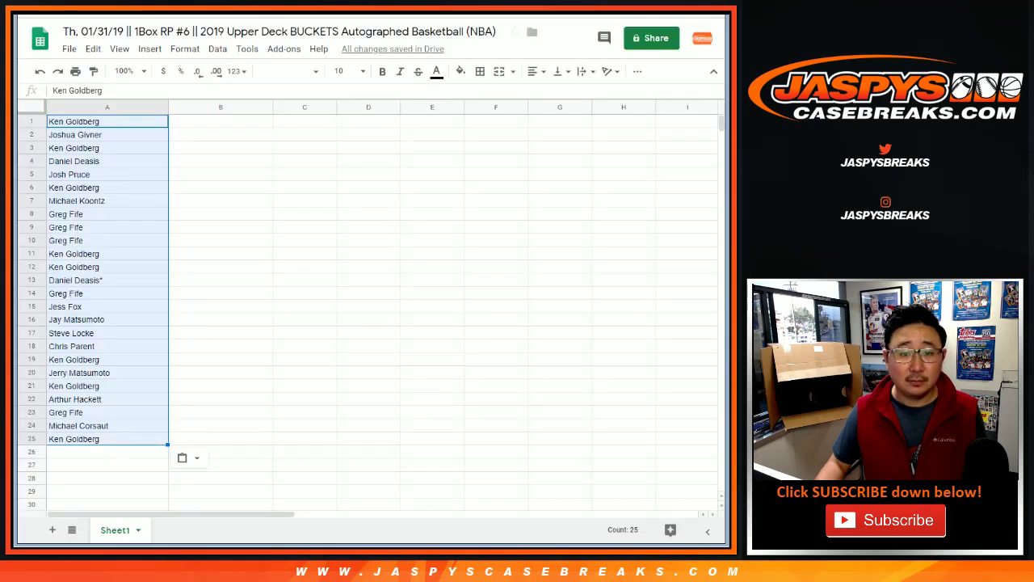
pyautogui.click(220, 121)
pyautogui.rightClick(212, 121)
pyautogui.click(243, 172)
# Select the whole sheet and set its zoom to 90%.
pyautogui.click(31, 107)
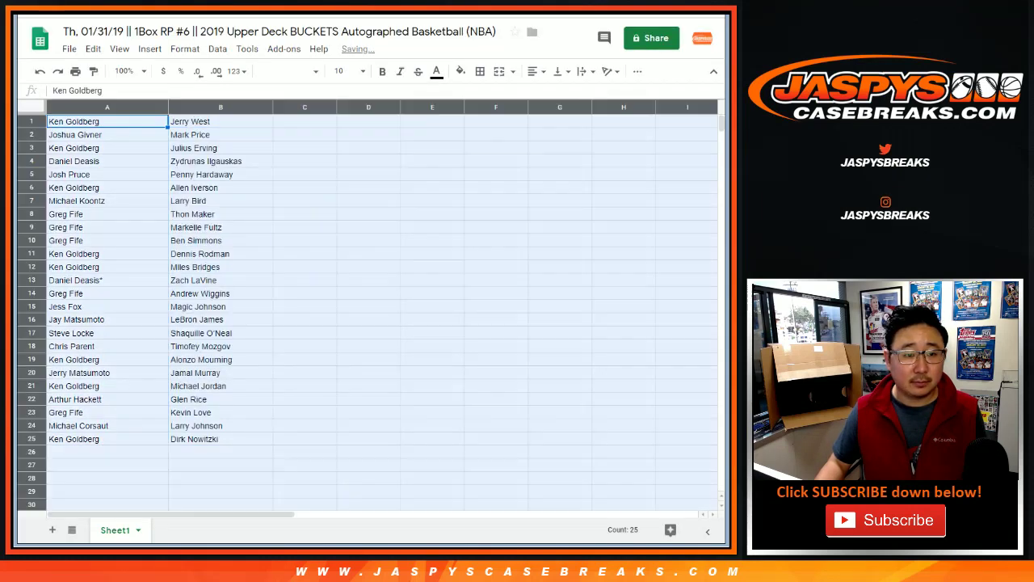
pyautogui.click(125, 71)
pyautogui.click(129, 174)
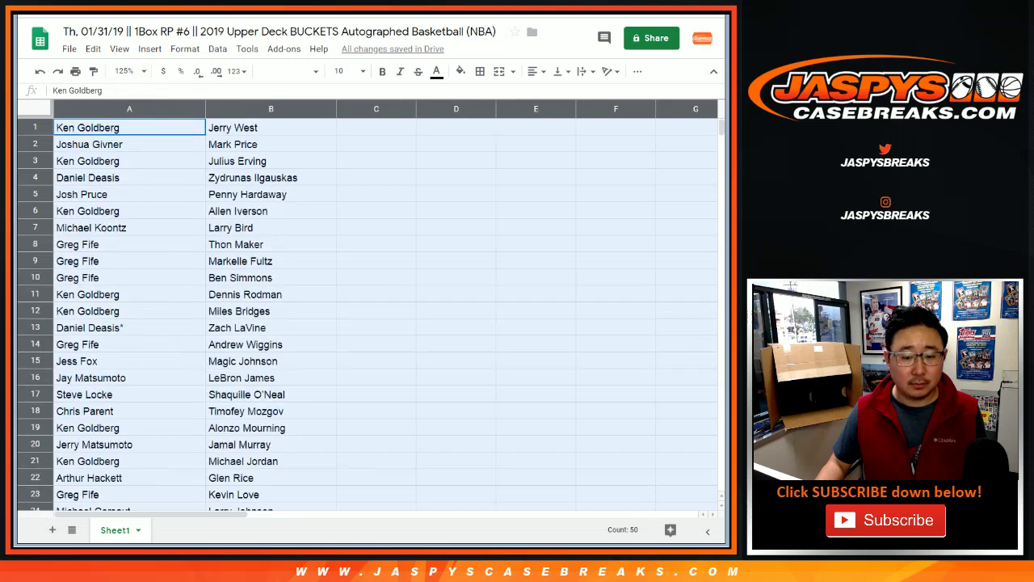
pyautogui.click(125, 71)
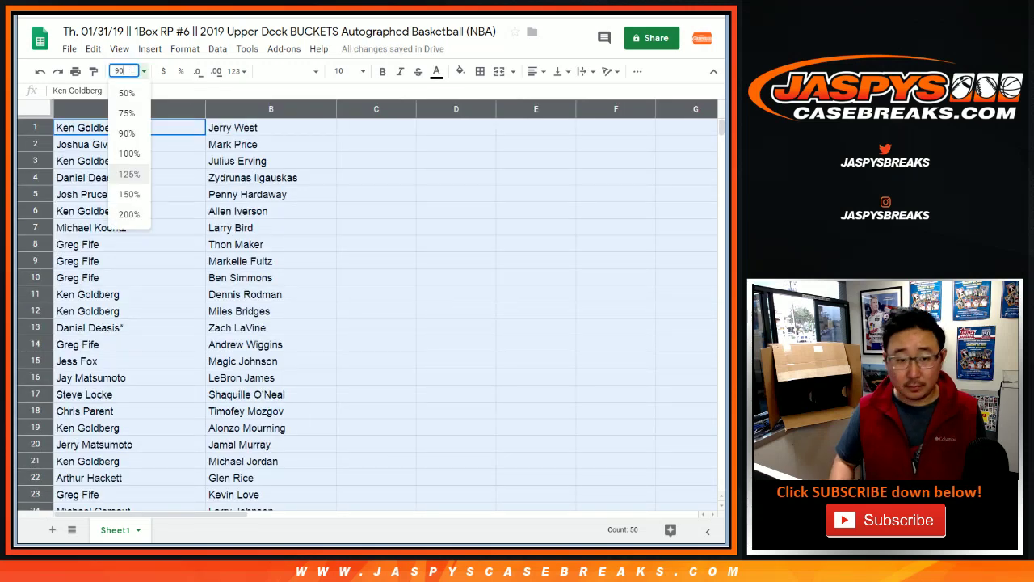
pyautogui.click(129, 140)
# Format all cells in Helvetica Neue at size 14 and fit column A's width to its contents.
pyautogui.click(290, 71)
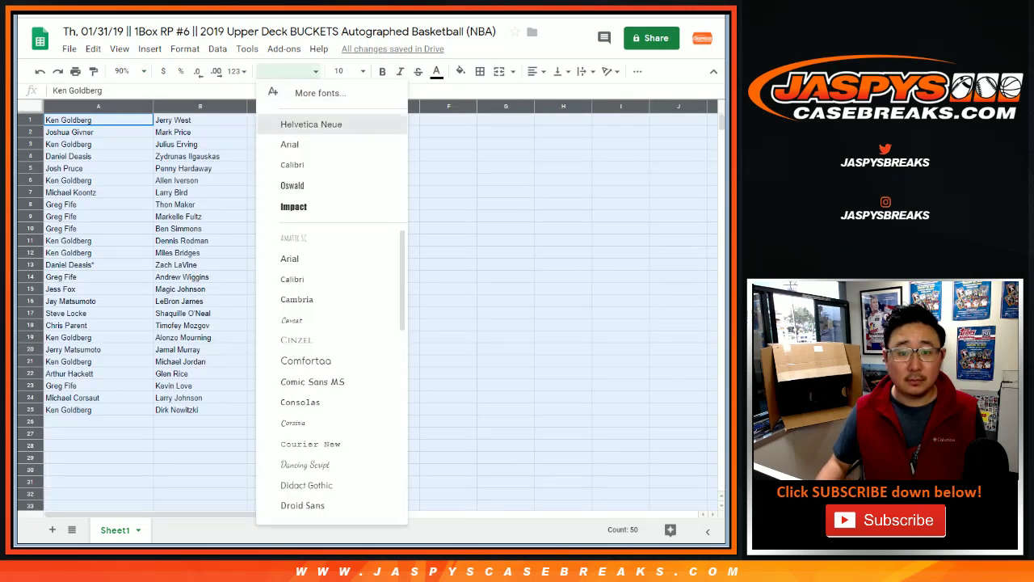
pyautogui.click(312, 124)
pyautogui.click(348, 71)
pyautogui.click(343, 234)
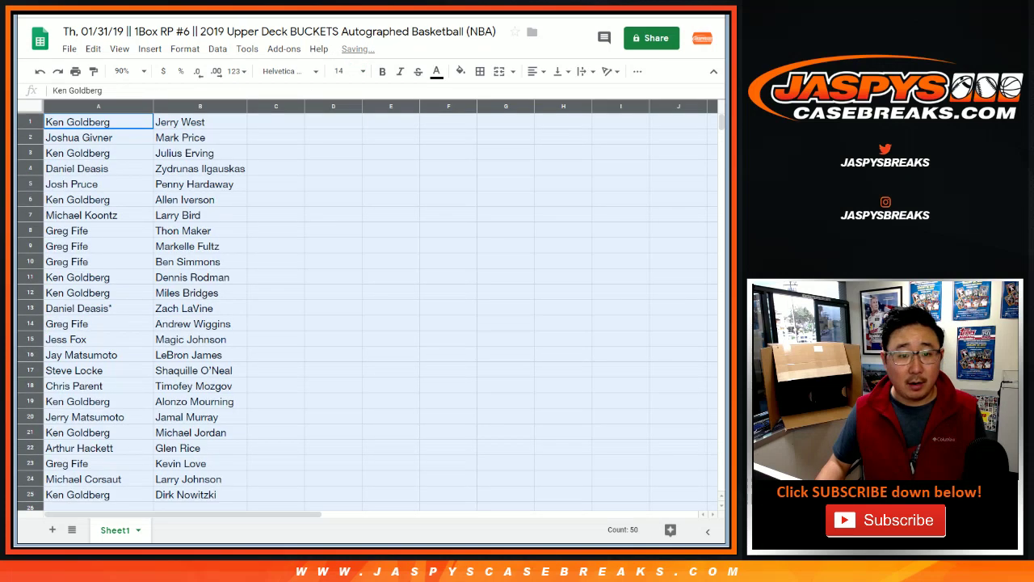
pyautogui.doubleClick(152, 106)
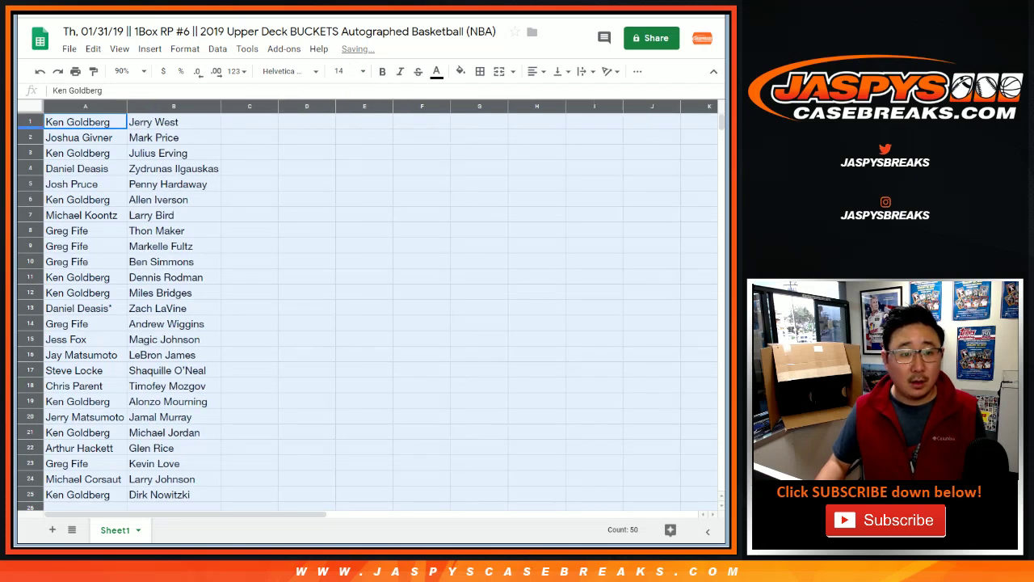
# Review each participant and basketball player pairing row by row, from row 1 through row 25.
pyautogui.click(30, 122)
pyautogui.click(30, 137)
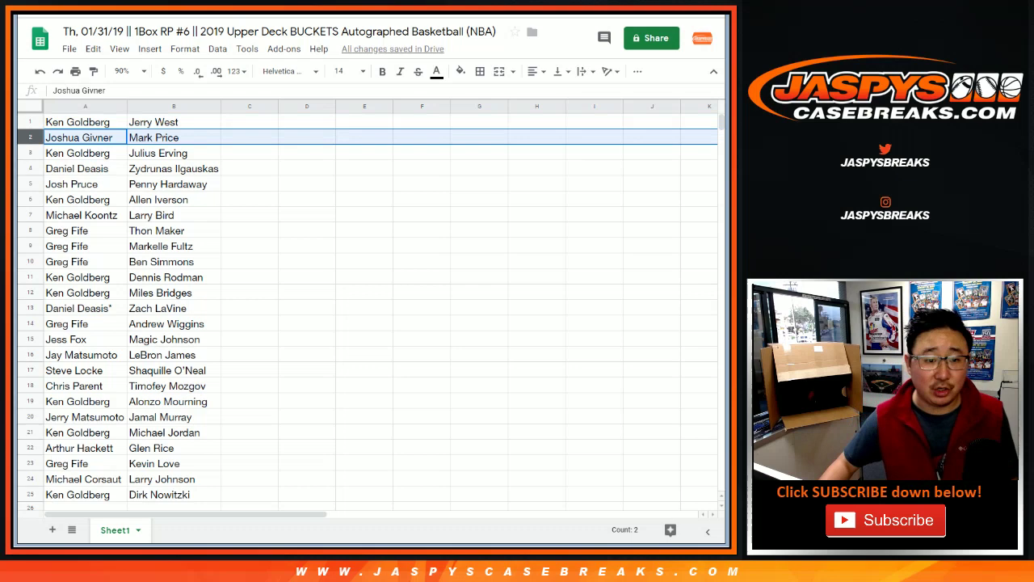
pyautogui.click(30, 152)
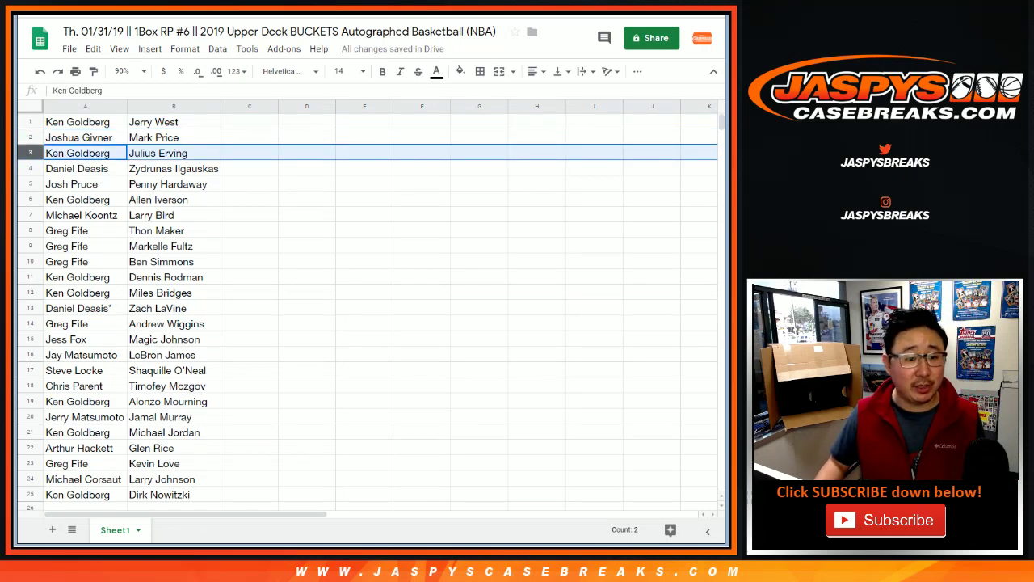
pyautogui.click(30, 169)
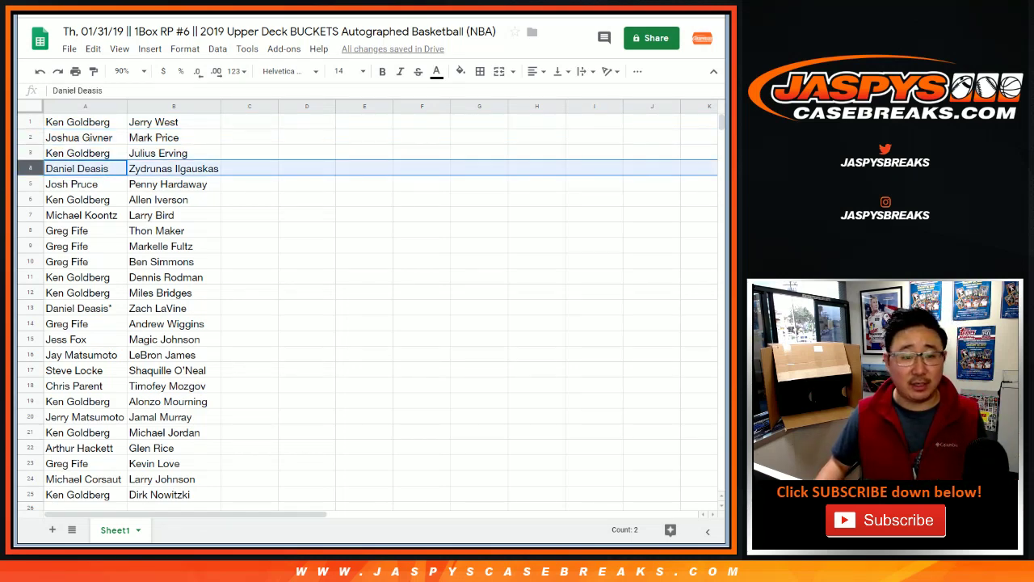
pyautogui.click(29, 185)
pyautogui.click(30, 200)
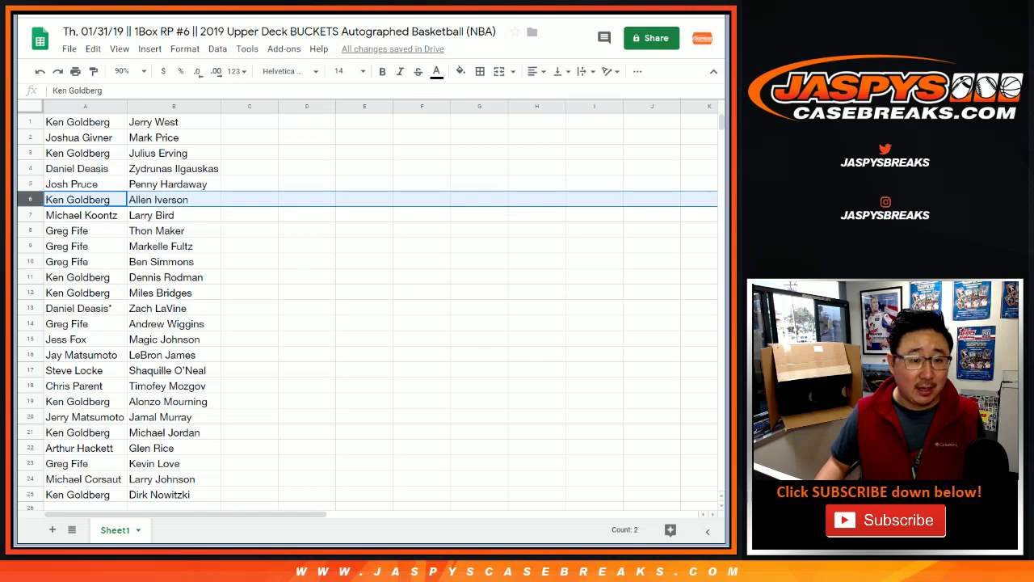
pyautogui.click(30, 215)
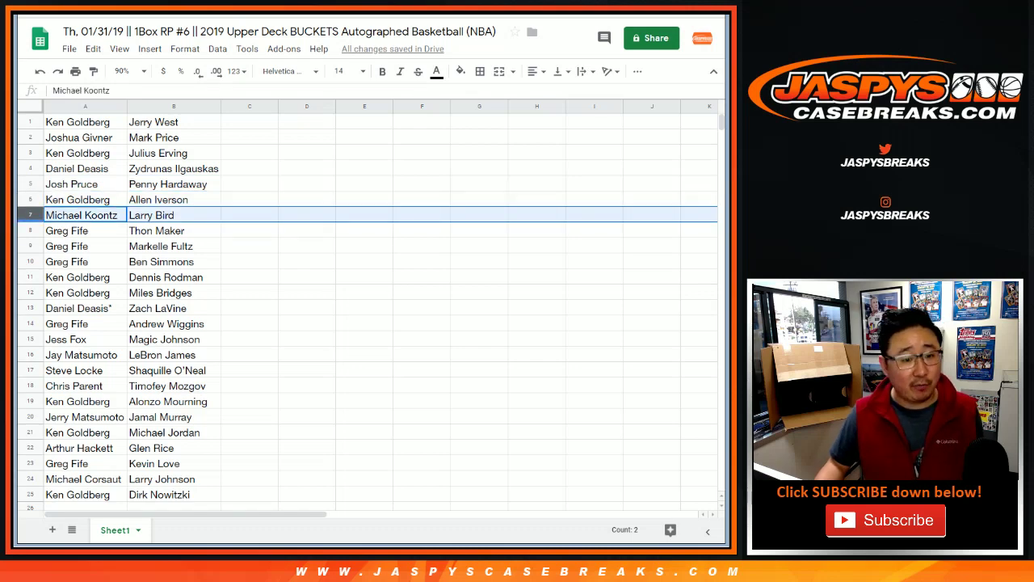
pyautogui.moveTo(30, 230); pyautogui.dragTo(30, 261)
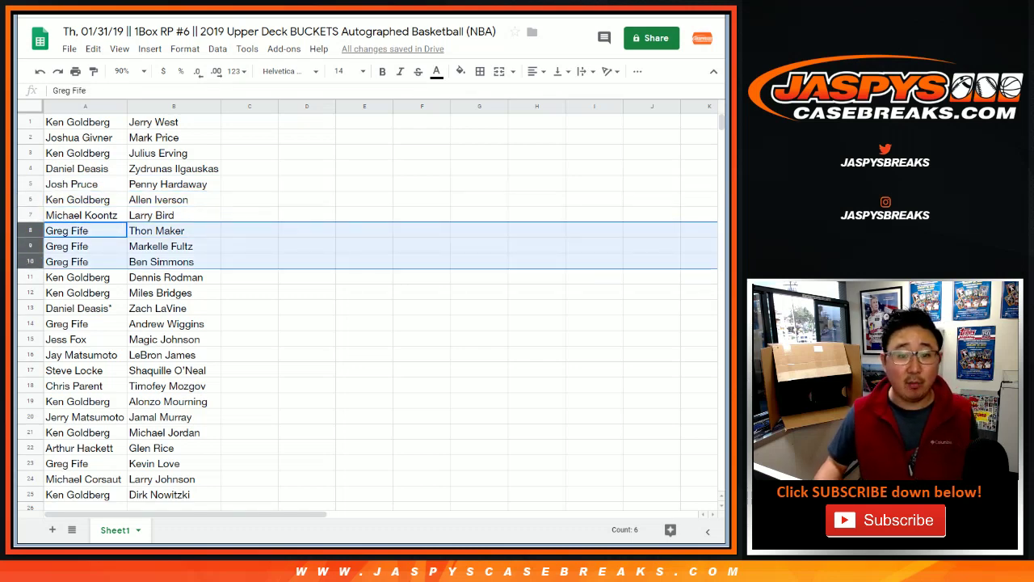
pyautogui.click(30, 277)
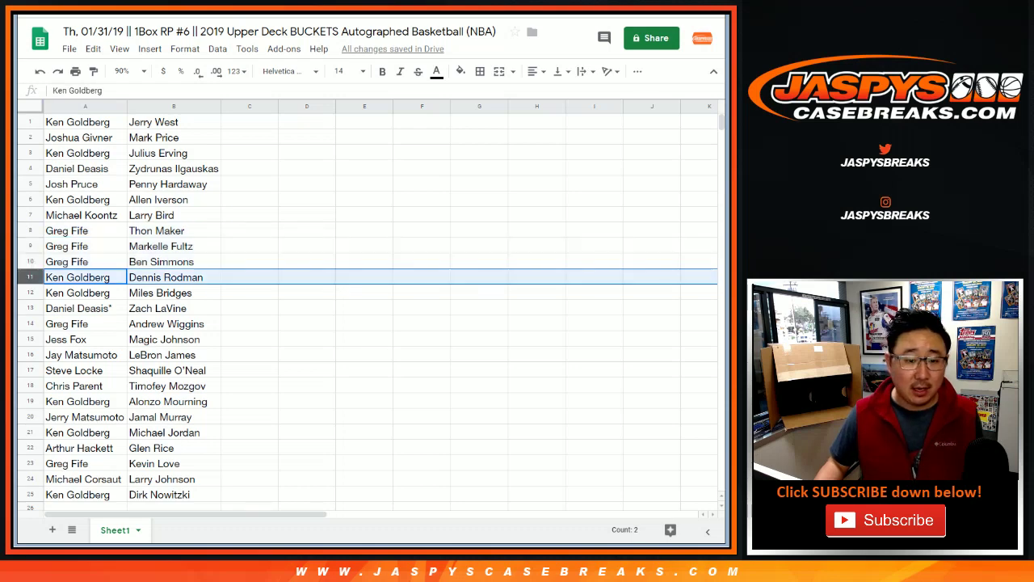
pyautogui.scroll(-1, 368, 308)
pyautogui.hotkey('shift', 'Down')
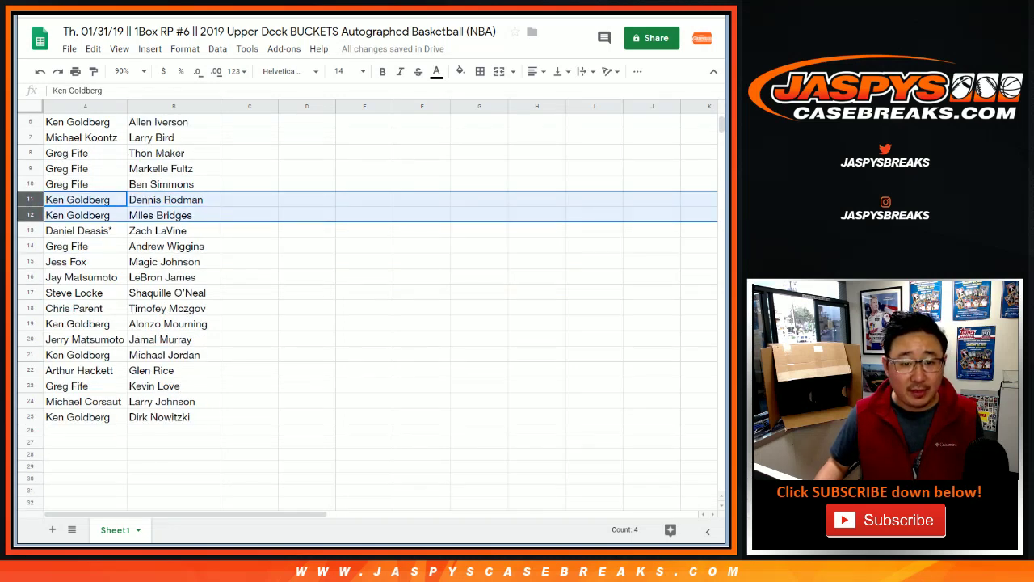
pyautogui.click(30, 230)
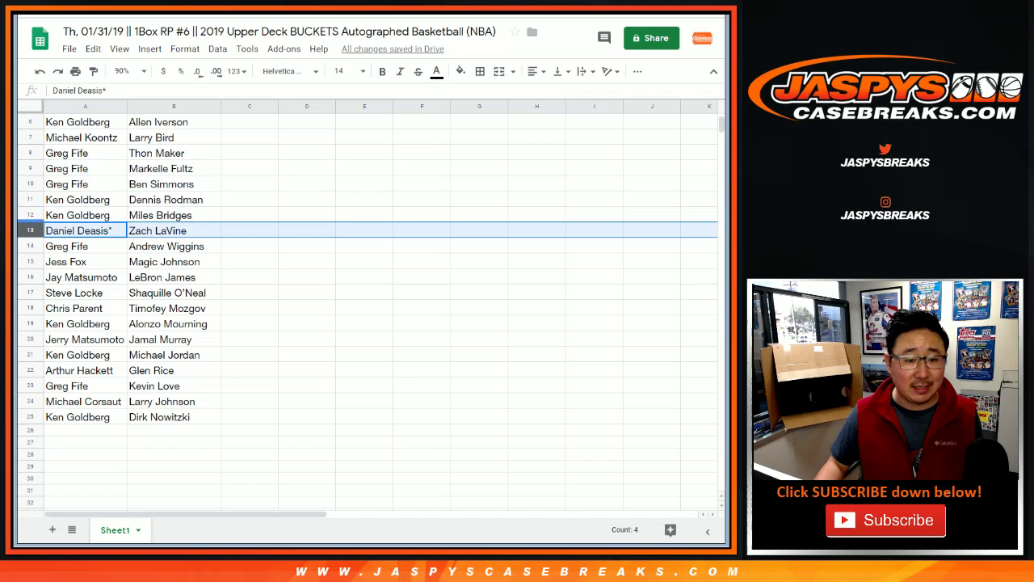
pyautogui.click(30, 246)
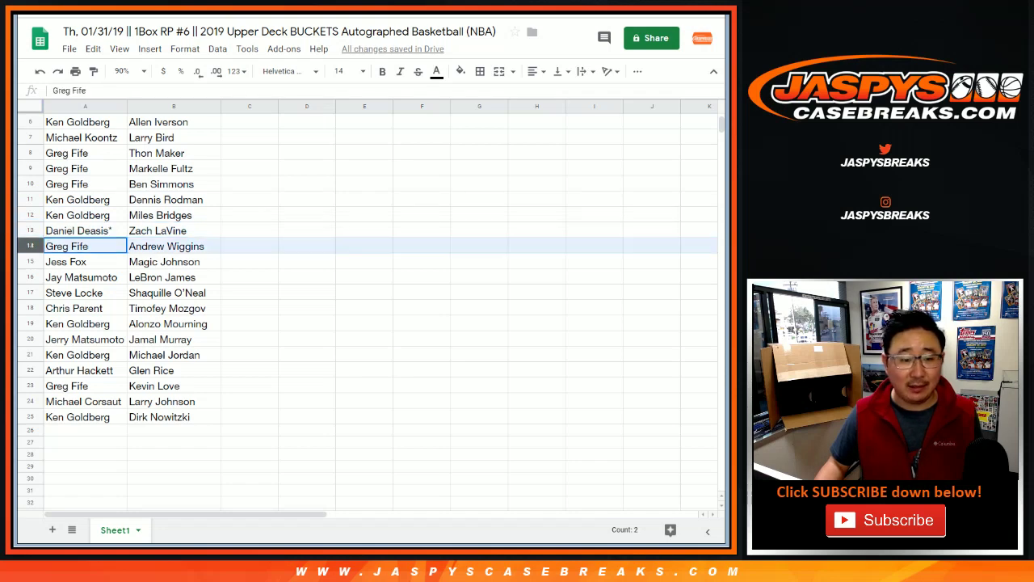
pyautogui.click(30, 261)
pyautogui.click(30, 277)
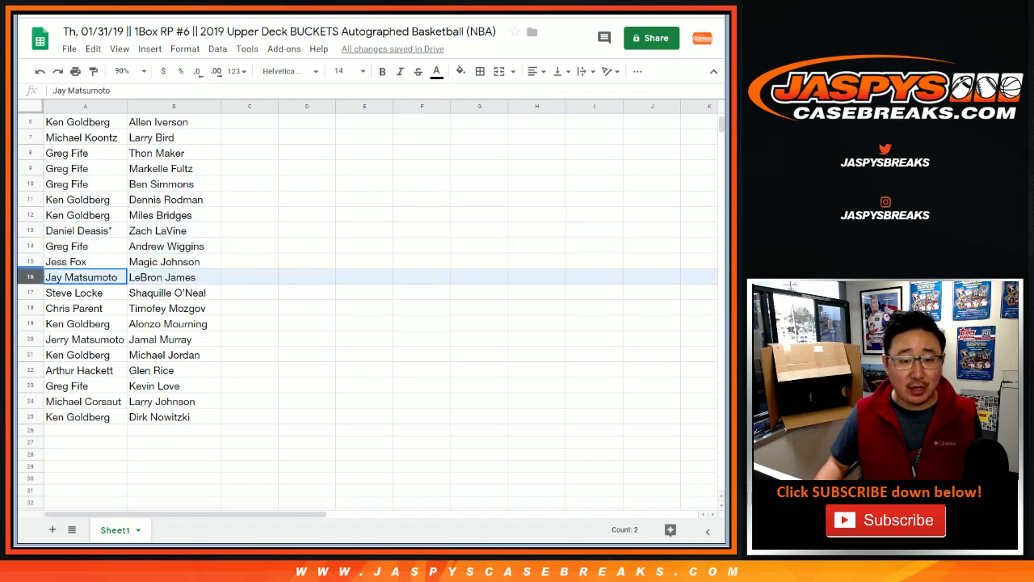
pyautogui.click(30, 293)
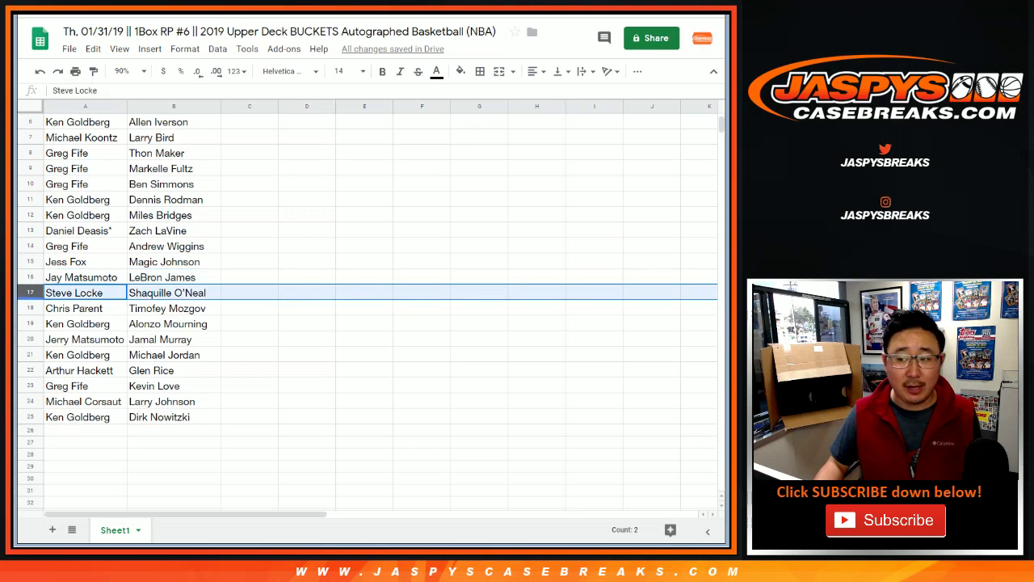
pyautogui.click(30, 308)
pyautogui.scroll(-2, 30, 308)
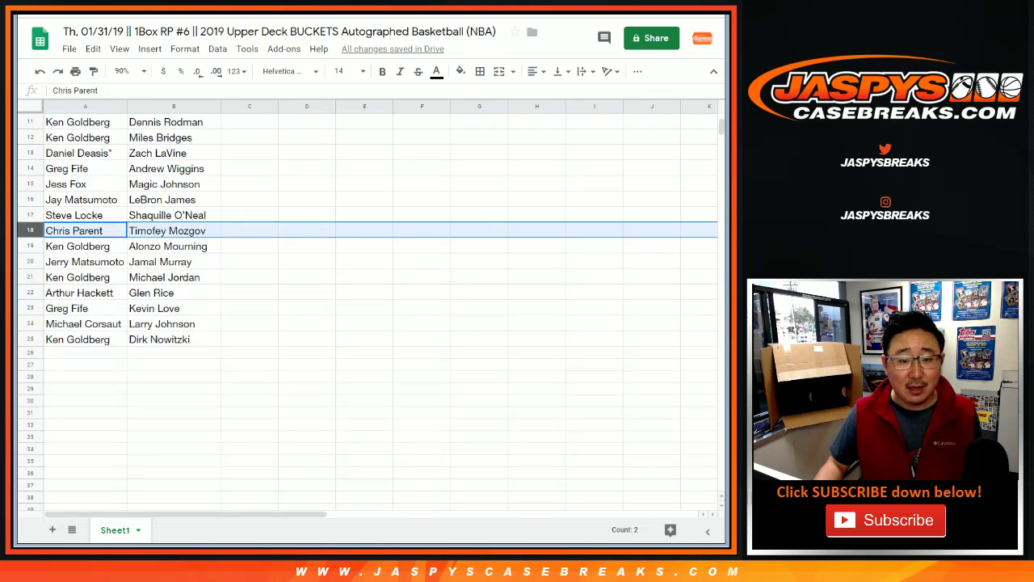
pyautogui.click(30, 245)
pyautogui.click(30, 261)
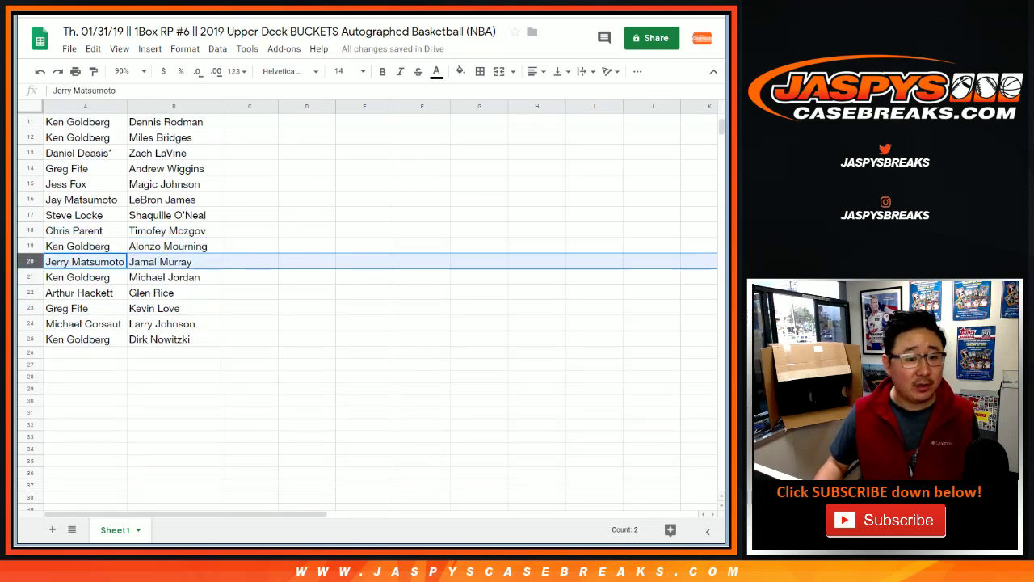
pyautogui.click(30, 277)
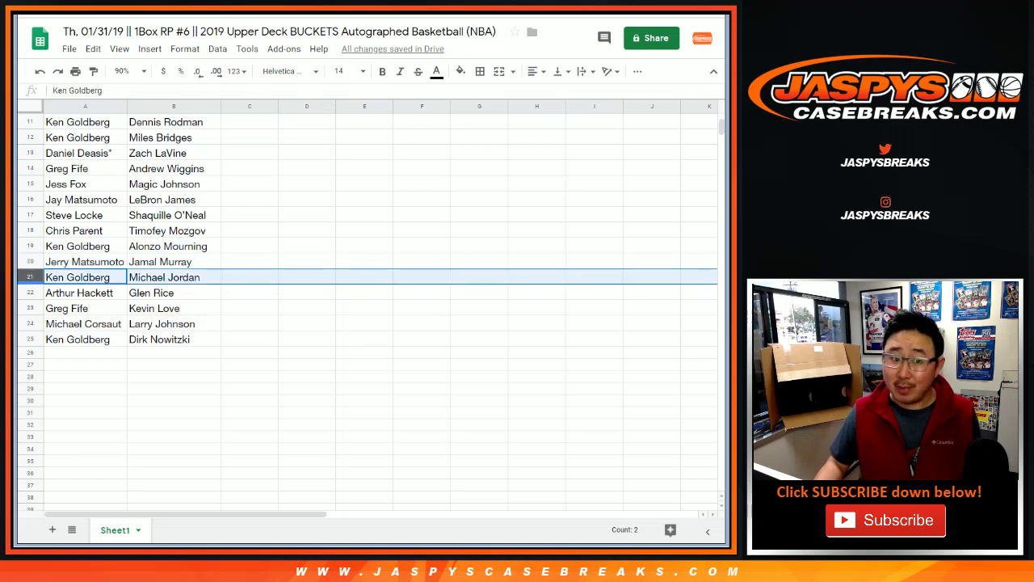
pyautogui.click(30, 293)
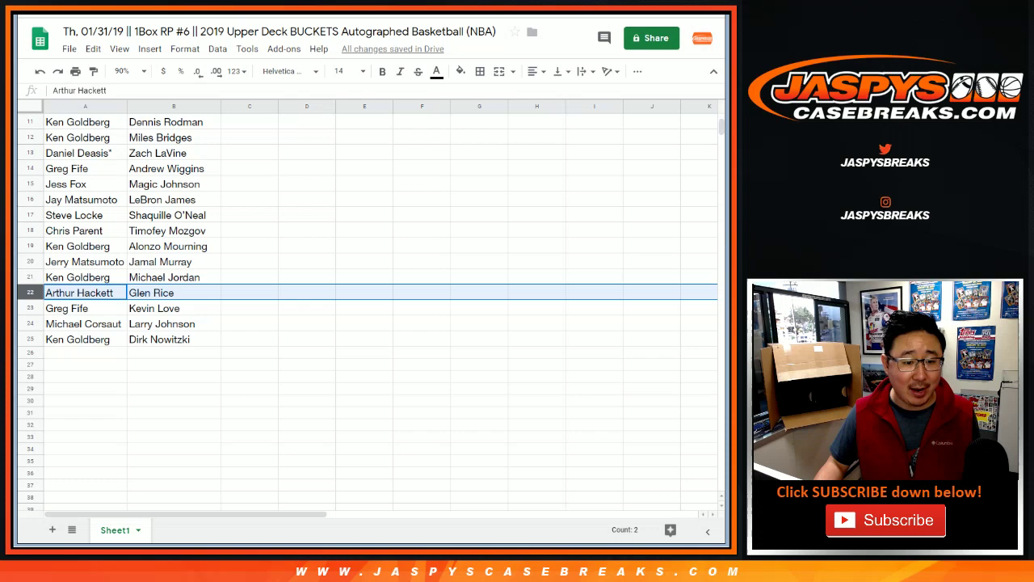
pyautogui.click(30, 308)
pyautogui.click(29, 323)
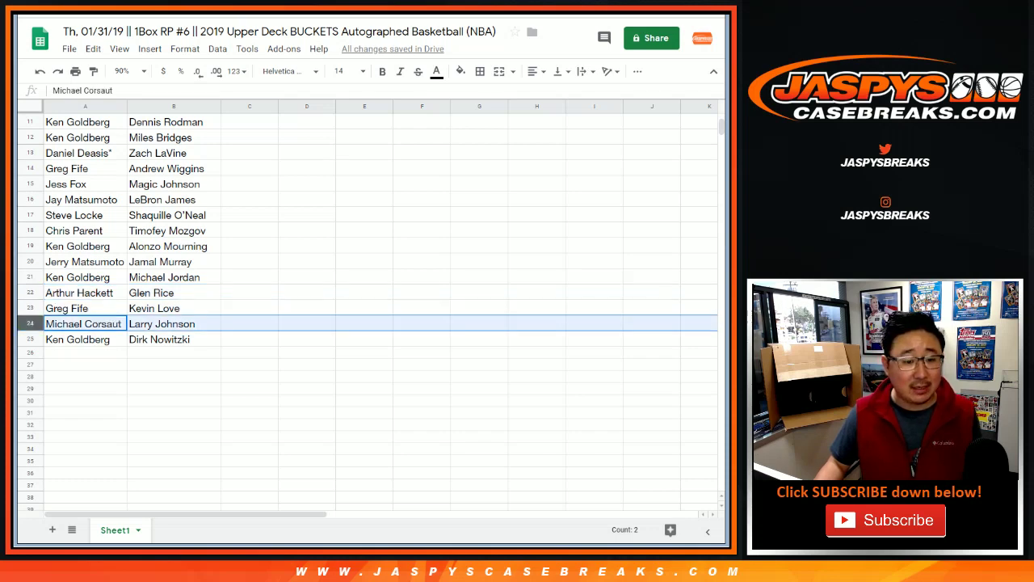
pyautogui.click(30, 339)
# Sort the whole sheet by the participant names in column A, from A to Z.
pyautogui.scroll(5, 364, 307)
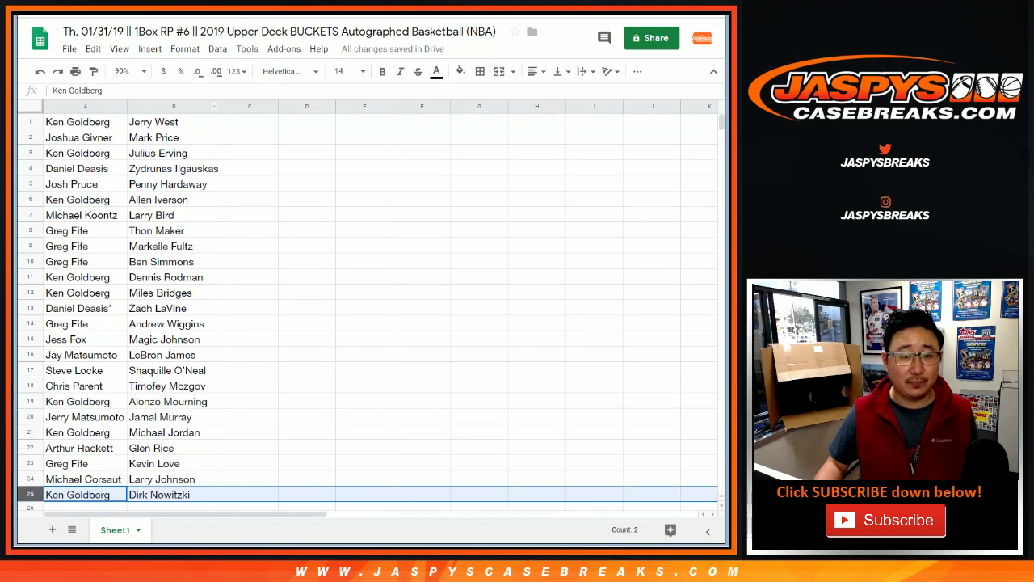
pyautogui.click(85, 106)
pyautogui.click(218, 48)
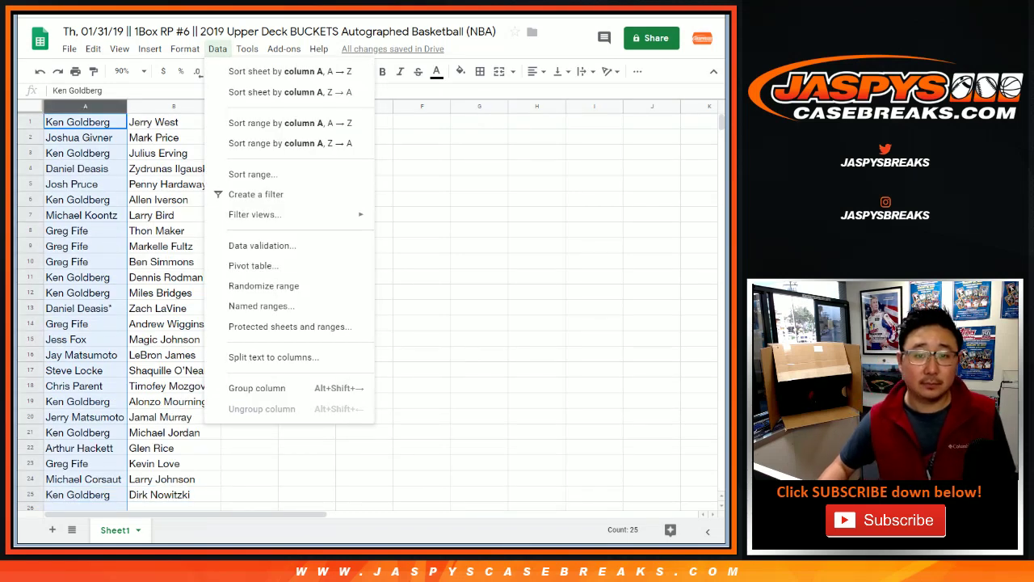
pyautogui.click(275, 69)
# Check the sorted list participant by participant, highlighting each one's rows together from row 1 to row 25.
pyautogui.click(30, 121)
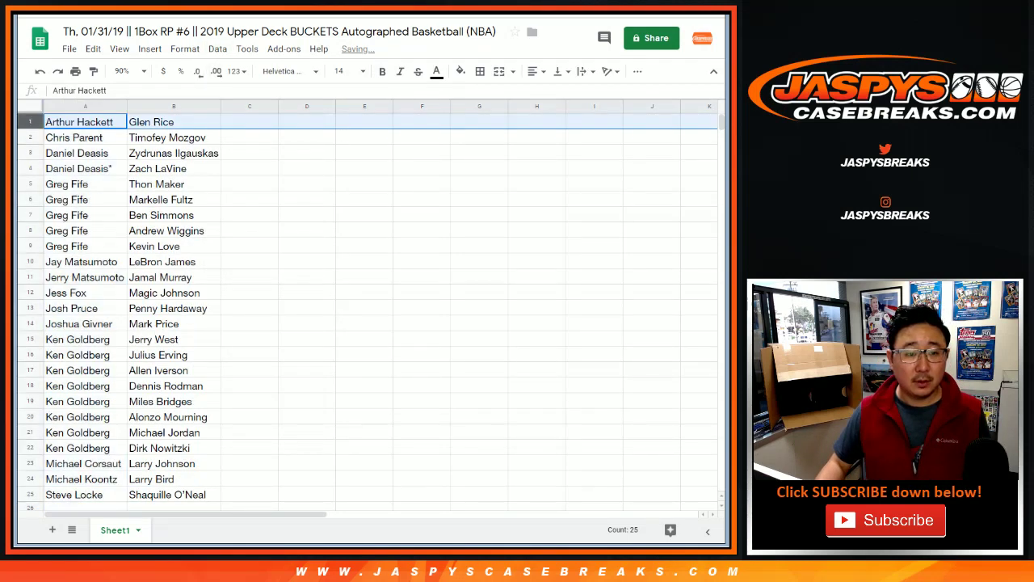
pyautogui.click(30, 137)
pyautogui.click(30, 153)
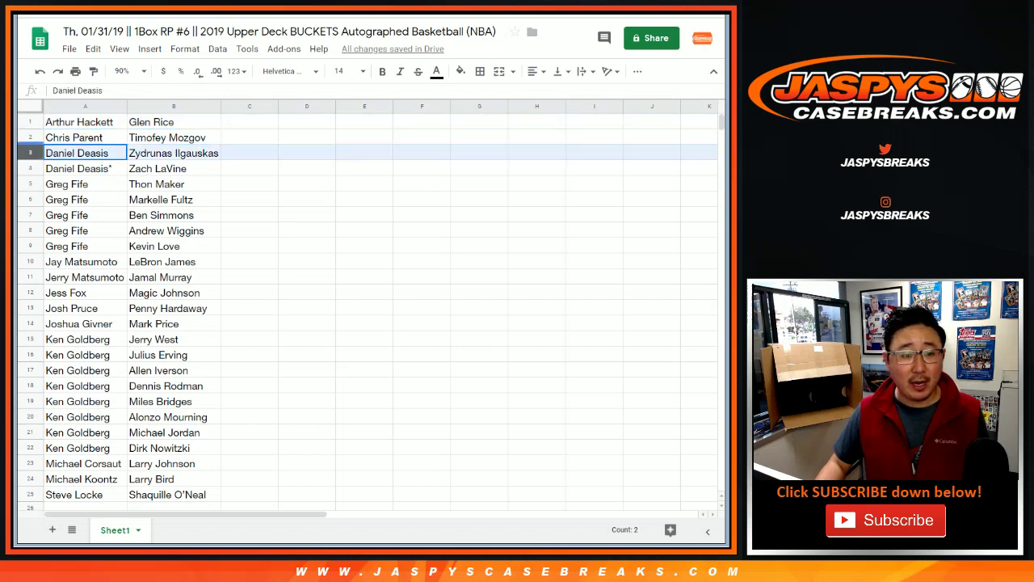
pyautogui.keyDown('shift'); pyautogui.click(30, 168); pyautogui.keyUp('shift')
pyautogui.click(30, 183)
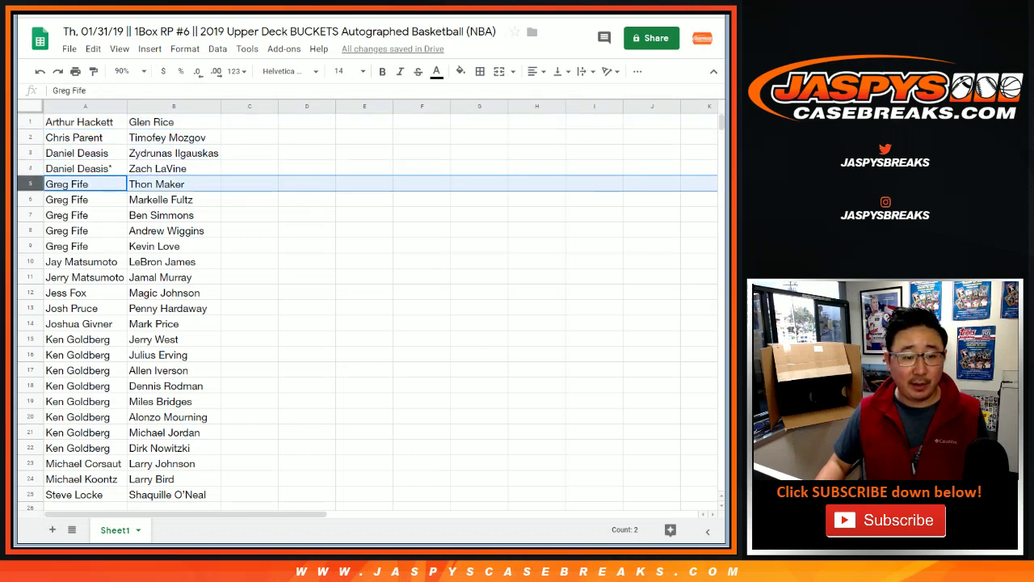
pyautogui.keyDown('shift'); pyautogui.click(29, 246); pyautogui.keyUp('shift')
pyautogui.click(30, 261)
pyautogui.click(30, 276)
pyautogui.click(30, 293)
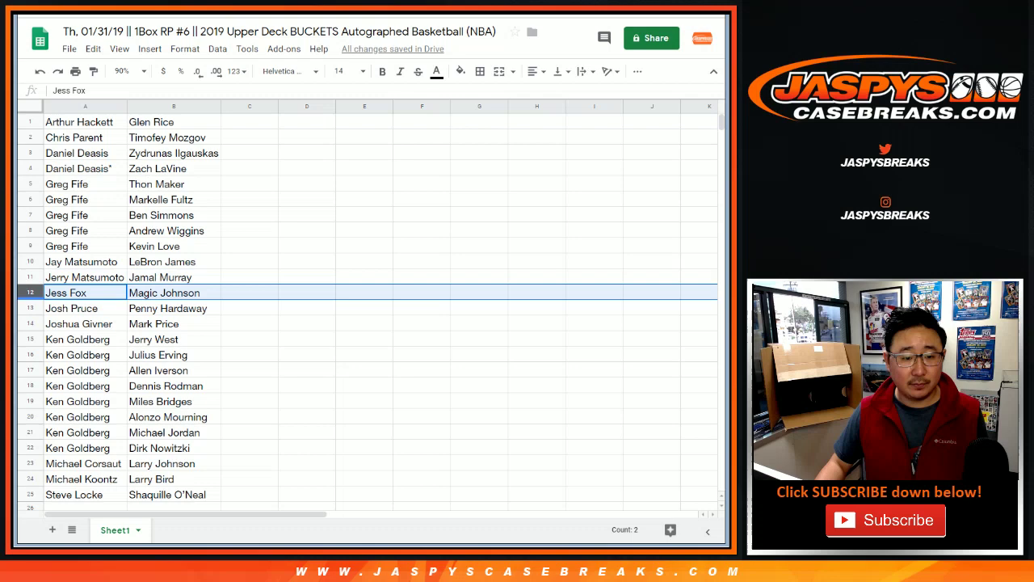
pyautogui.click(30, 308)
pyautogui.click(30, 323)
pyautogui.click(30, 340)
pyautogui.scroll(-2, 368, 307)
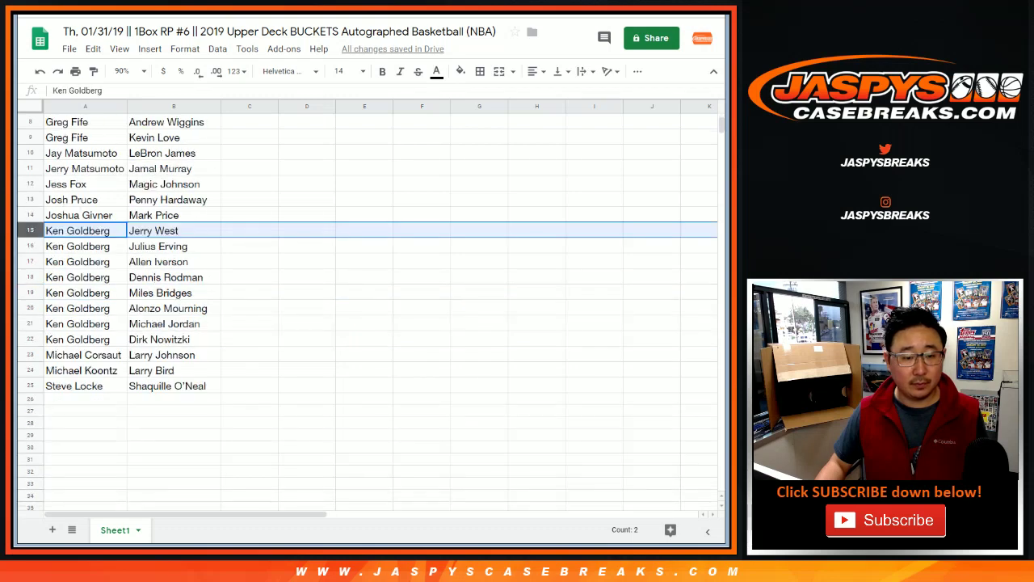
pyautogui.keyDown('shift'); pyautogui.click(30, 340); pyautogui.keyUp('shift')
pyautogui.click(29, 355)
pyautogui.click(30, 370)
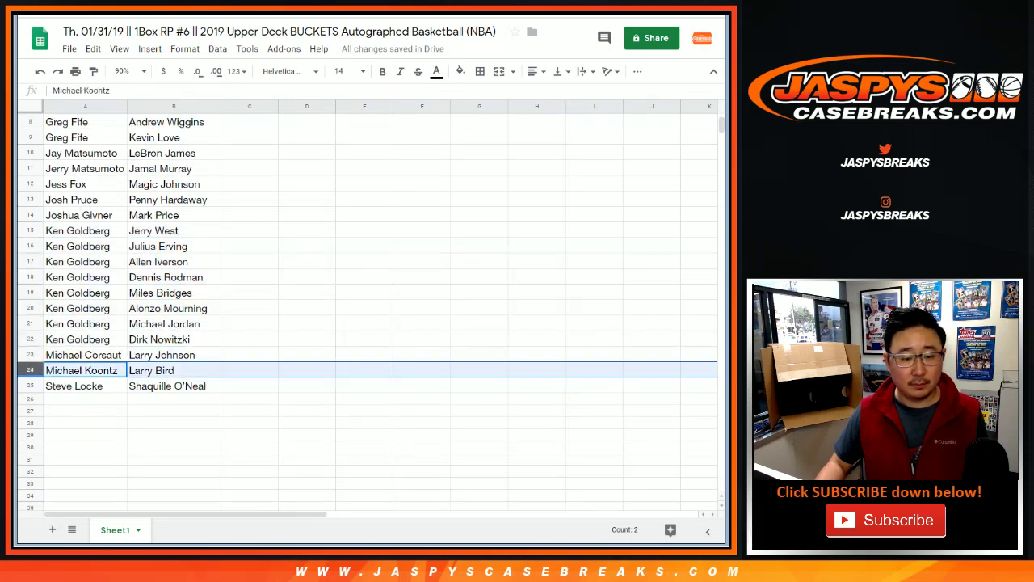
pyautogui.click(30, 385)
# Sort the whole sheet by the player names in column B, from A to Z, and select cell A1.
pyautogui.scroll(2, 368, 307)
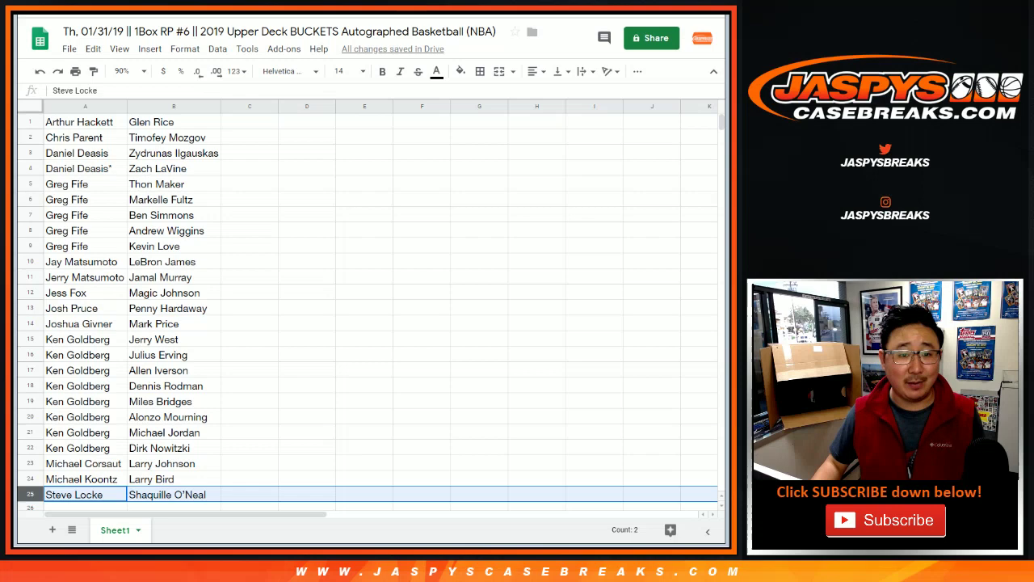
pyautogui.click(173, 106)
pyautogui.click(218, 48)
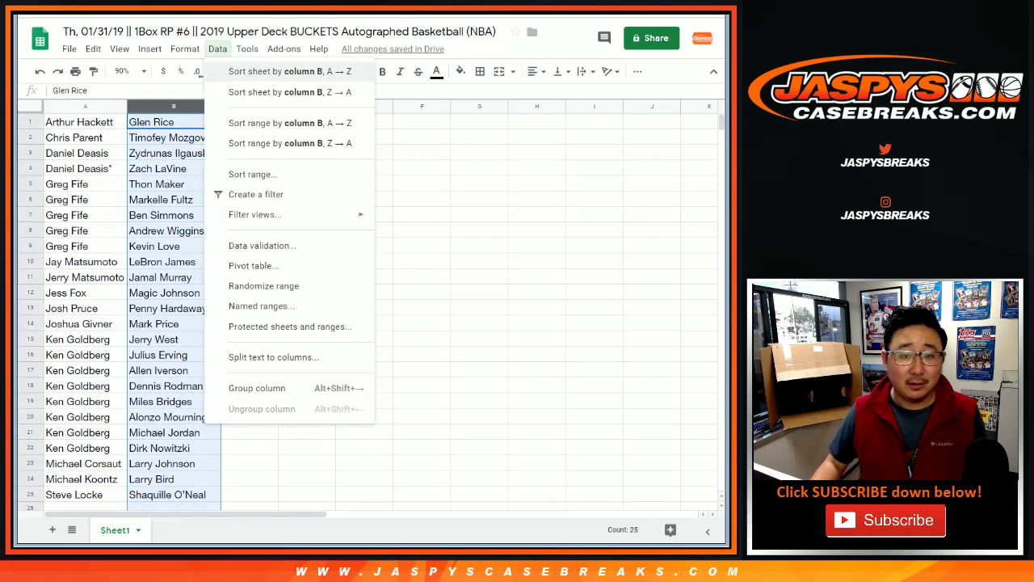
pyautogui.click(235, 71)
pyautogui.click(85, 121)
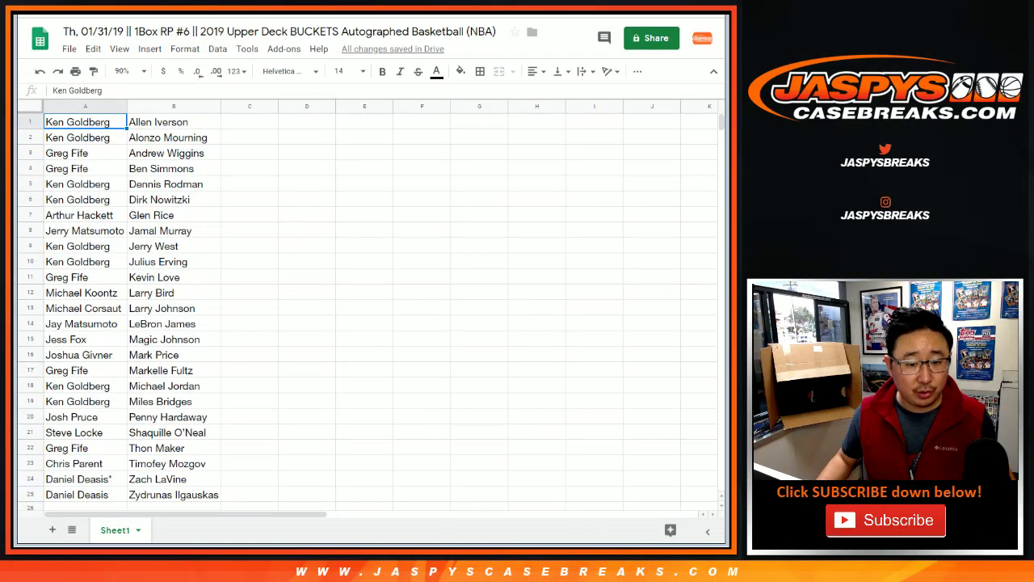
# Highlight the Miles Bridges row to examine its pairing and look through the other open browser pages.
pyautogui.click(30, 401)
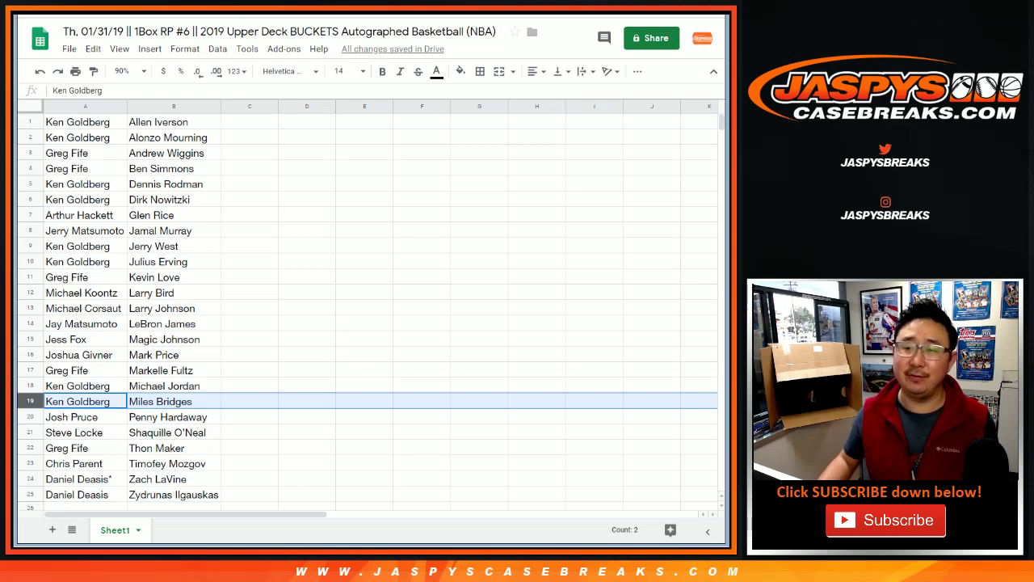
pyautogui.hotkey('ctrl', 'Tab')
pyautogui.hotkey('ctrl', 'Tab')
pyautogui.hotkey('ctrl', 'Tab')
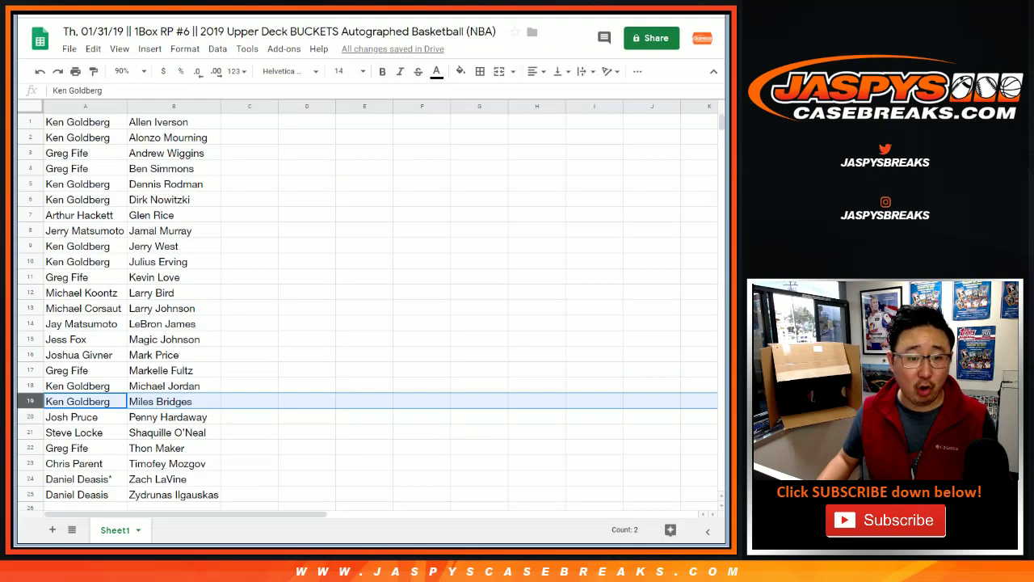
# Copy the participant names in A1:A25 into the item list of the RANDOM.ORG List Randomizer.
pyautogui.click(85, 121)
pyautogui.hotkey('ctrl', 'shift', 'Down')
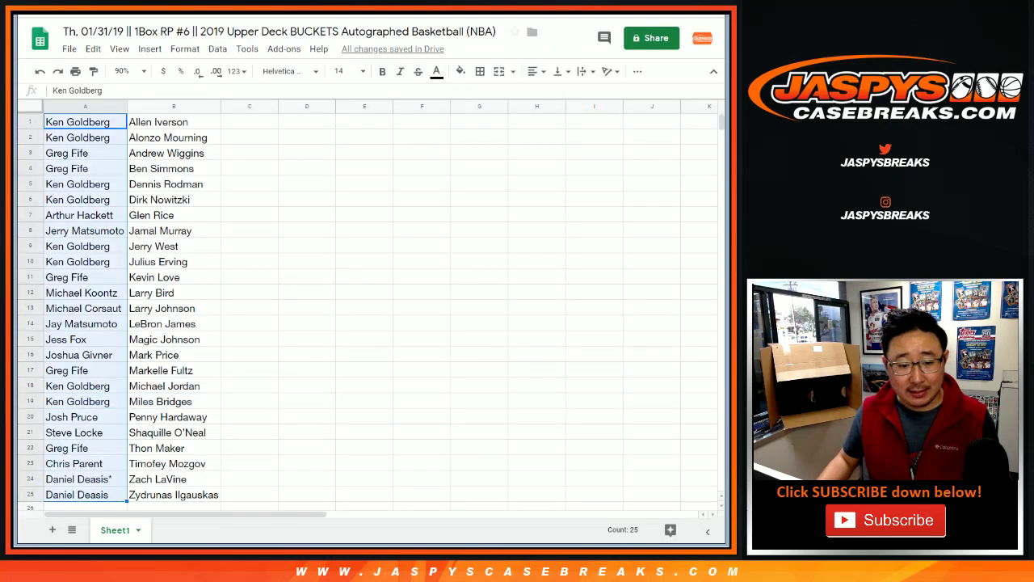
pyautogui.hotkey('ctrl', 'c')
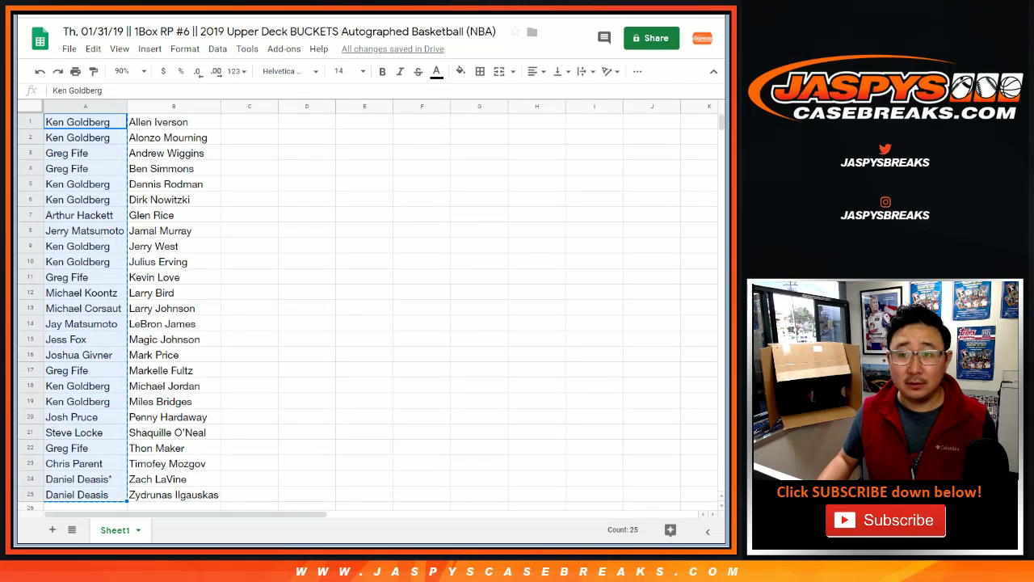
pyautogui.hotkey('ctrl', 'Tab')
pyautogui.hotkey('ctrl', 'v')
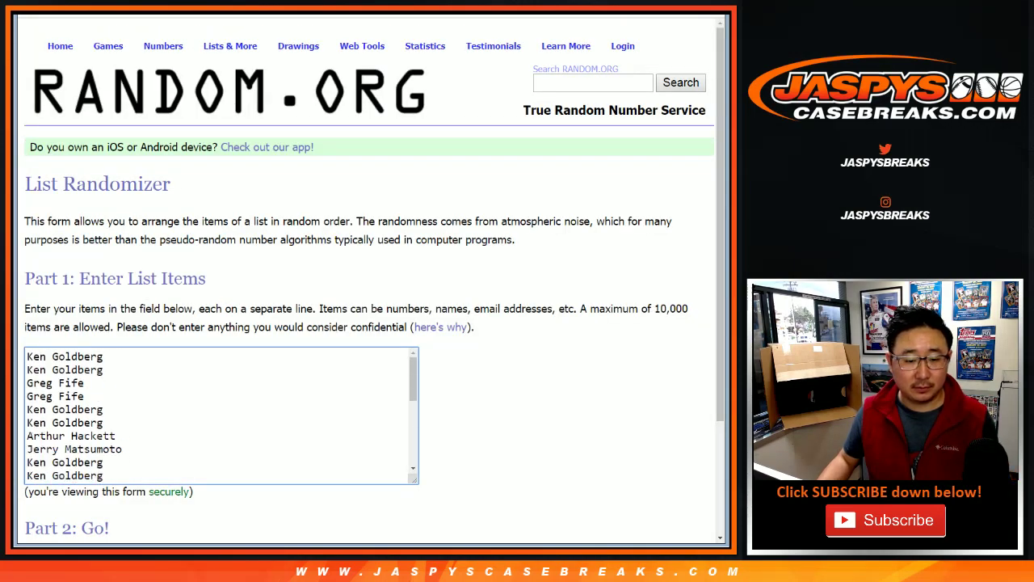
# Roll two dice in the RANDOM.ORG Dice Roller and return to the participant list in the List Randomizer.
pyautogui.hotkey('ctrl', 'Tab')
pyautogui.press('Return')
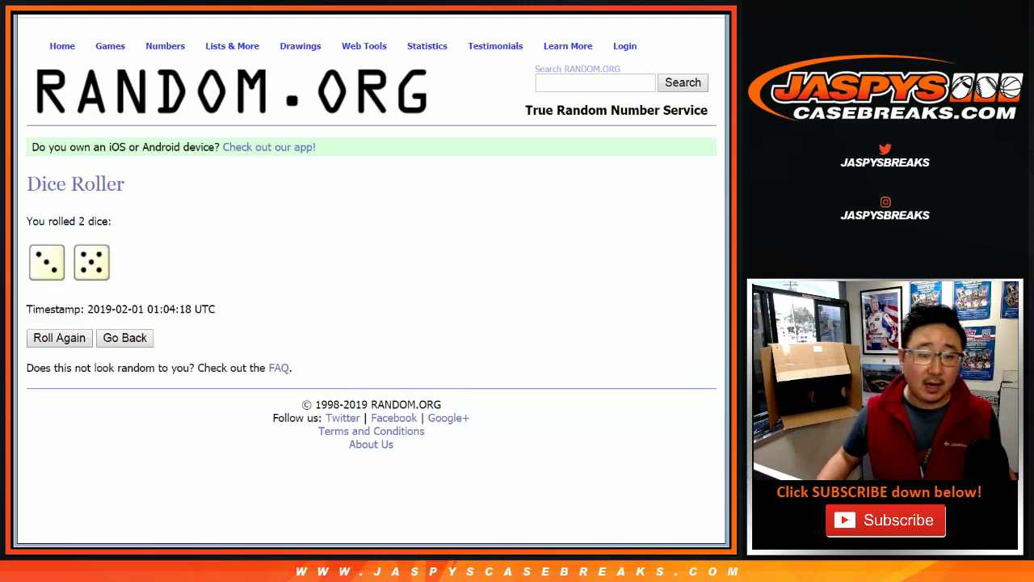
pyautogui.hotkey('ctrl', 'shift', 'Tab')
pyautogui.scroll(-2, 368, 282)
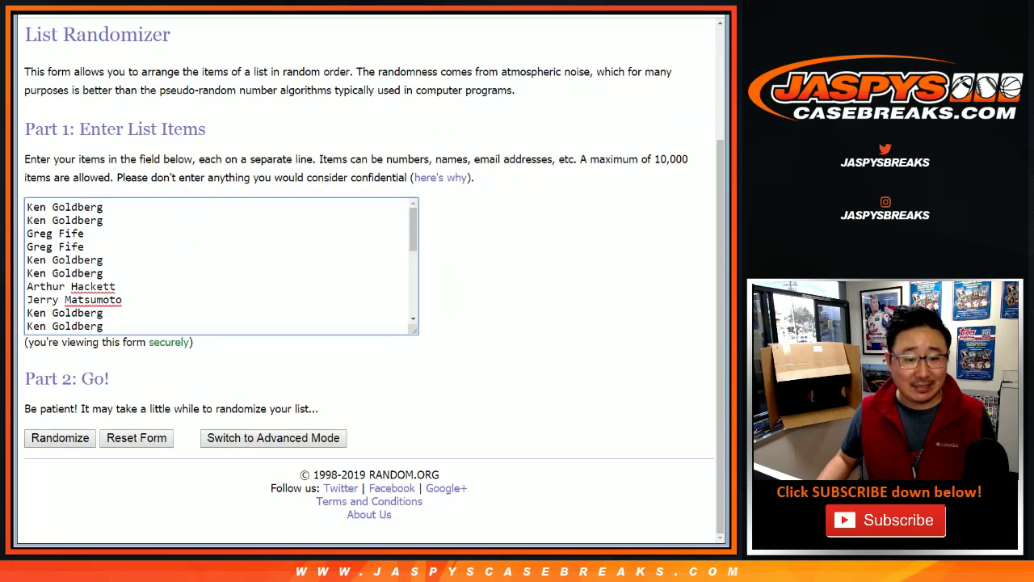
# Randomize the participant list eight times in the List Randomizer.
pyautogui.click(60, 437)
pyautogui.scroll(-3, 368, 283)
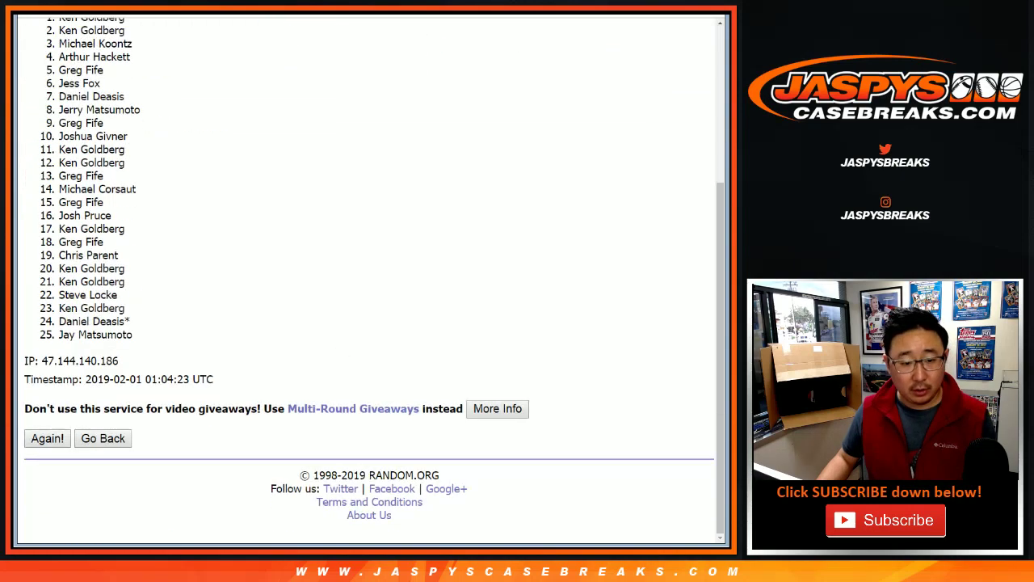
pyautogui.click(47, 438)
pyautogui.scroll(-3, 368, 283)
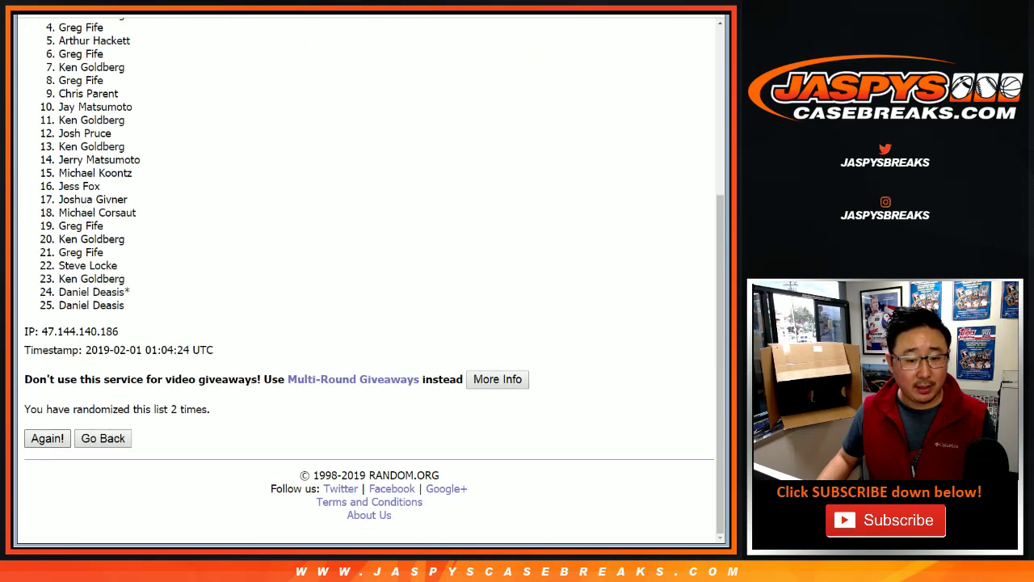
pyautogui.press('Return')
pyautogui.press('Return')
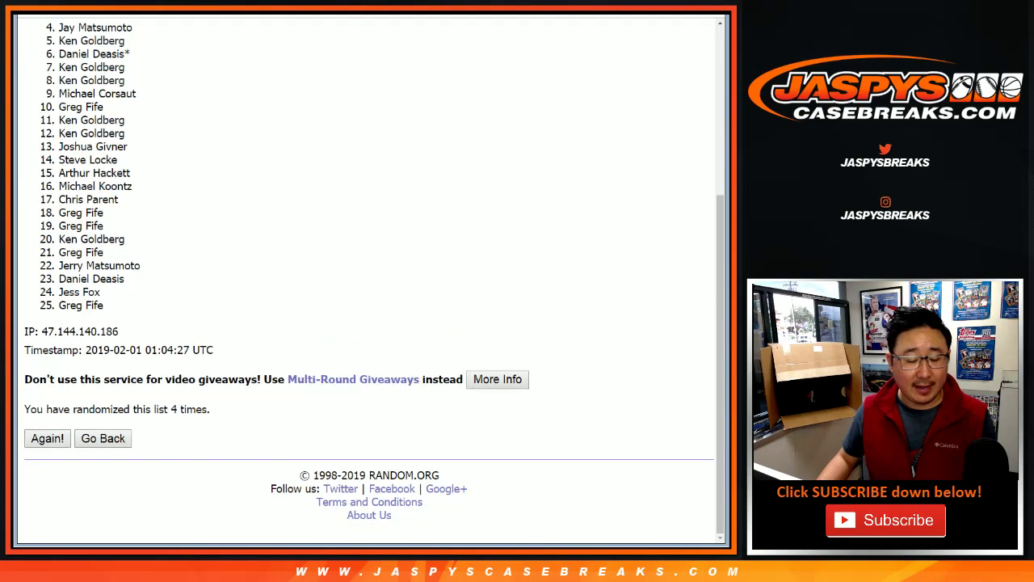
pyautogui.press('Return')
pyautogui.press('Return')
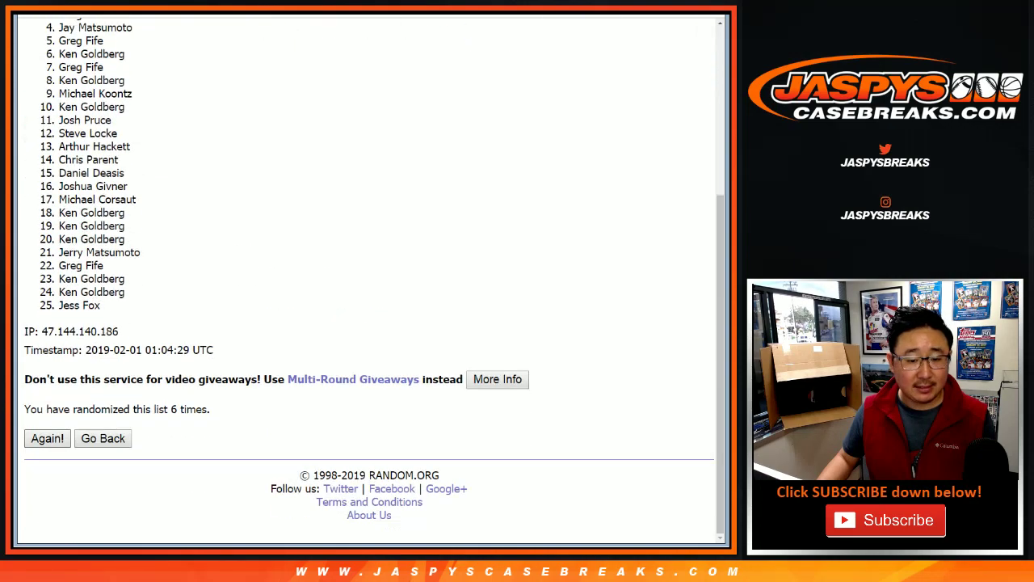
pyautogui.press('Return')
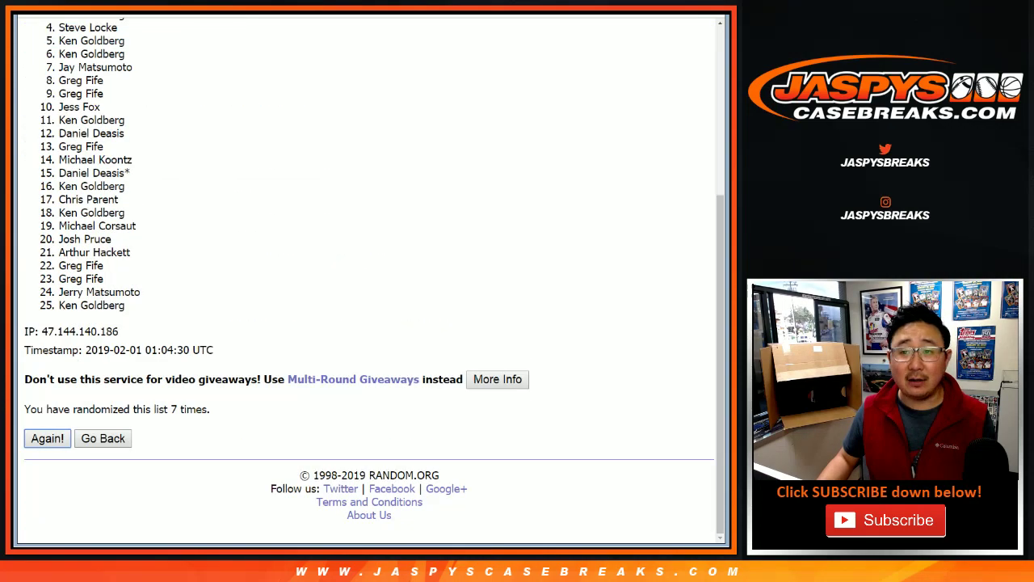
pyautogui.press('Return')
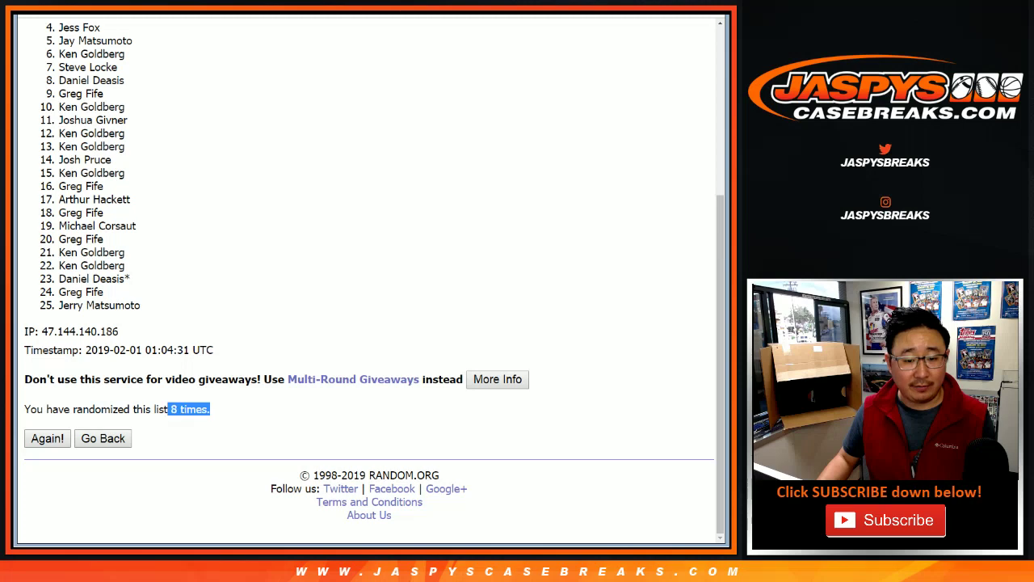
# Copy the first name of the randomized list into cell F38 of the SUGGESTED BREAKS sheet in Google Sheets, before "(UD Buckets #6)".
pyautogui.moveTo(720, 364); pyautogui.dragTo(720, 351)
pyautogui.scroll(5, 369, 275)
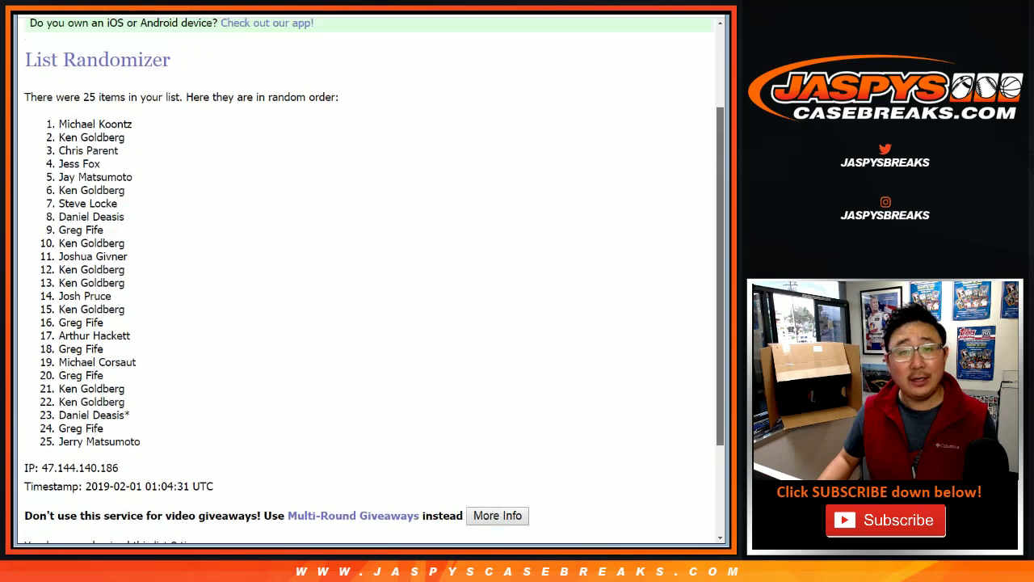
pyautogui.tripleClick(95, 223)
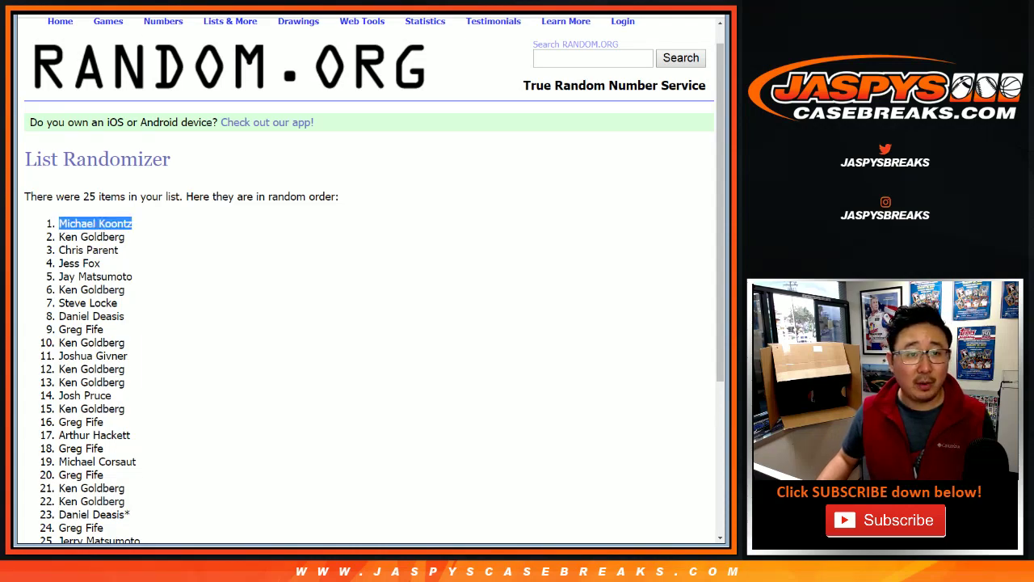
pyautogui.hotkey('alt', 'Tab')
pyautogui.scroll(-7, 362, 315)
pyautogui.click(166, 365)
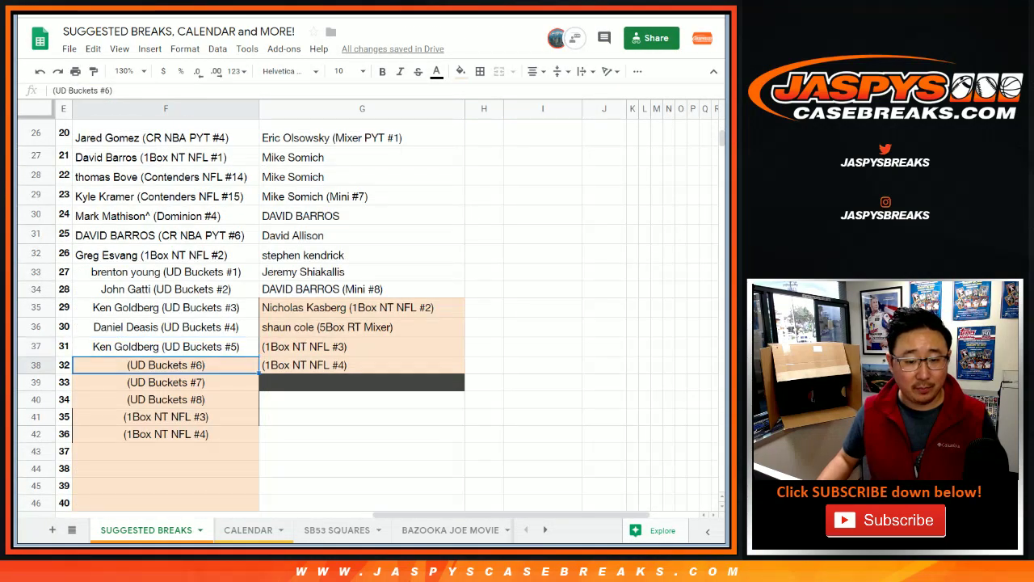
pyautogui.press('Return')
pyautogui.press('Home')
pyautogui.hotkey('ctrl', 'v')
pyautogui.press('Return')
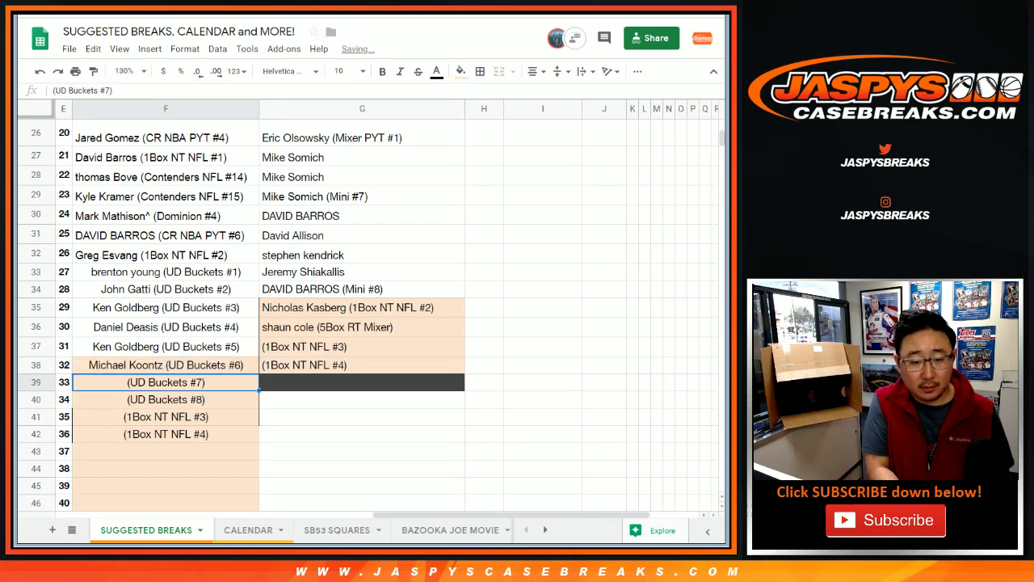
# Remove the orange fill colour from the UD Buckets #6 entry in cell F38.
pyautogui.click(166, 364)
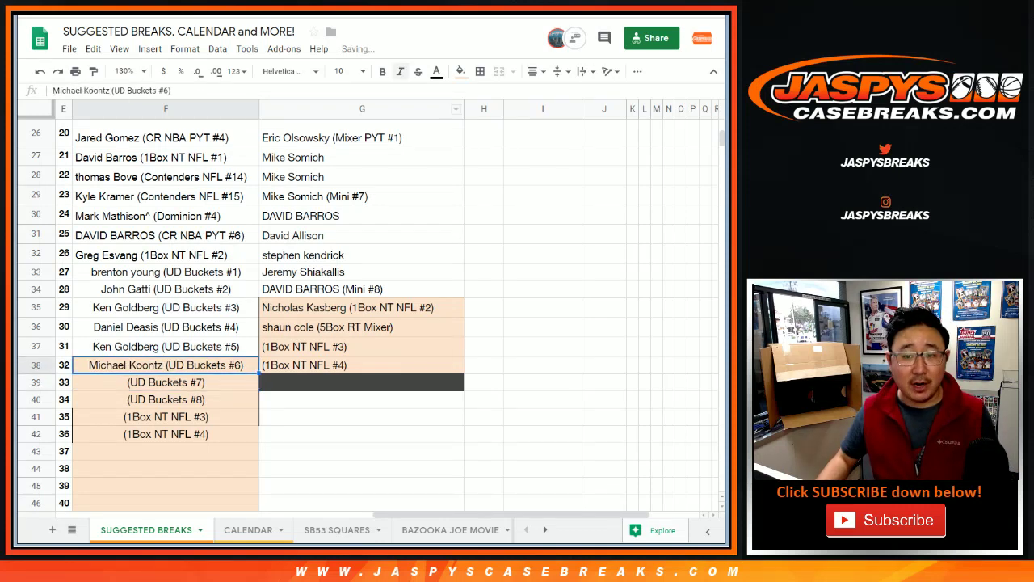
pyautogui.click(460, 72)
pyautogui.click(494, 96)
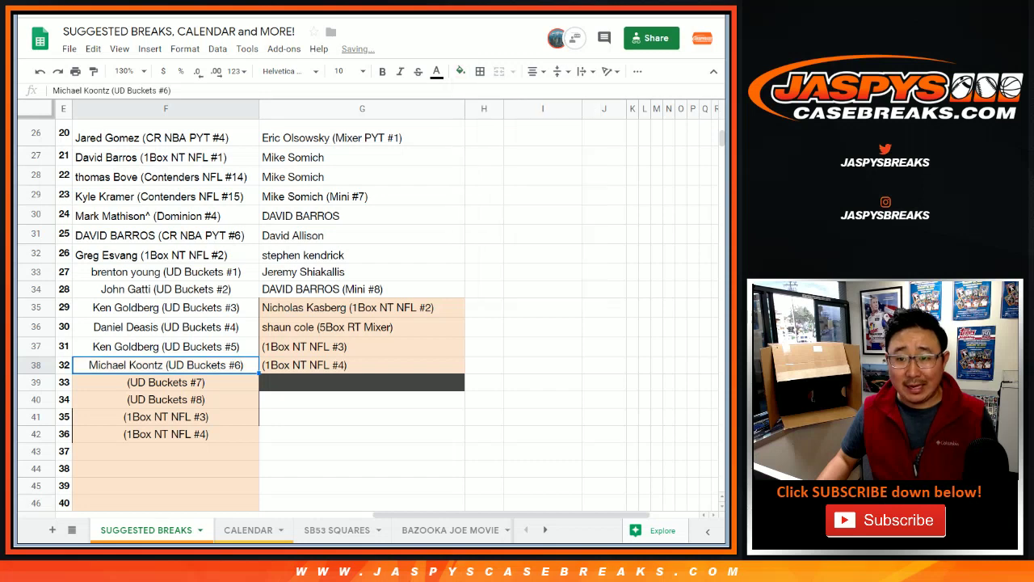